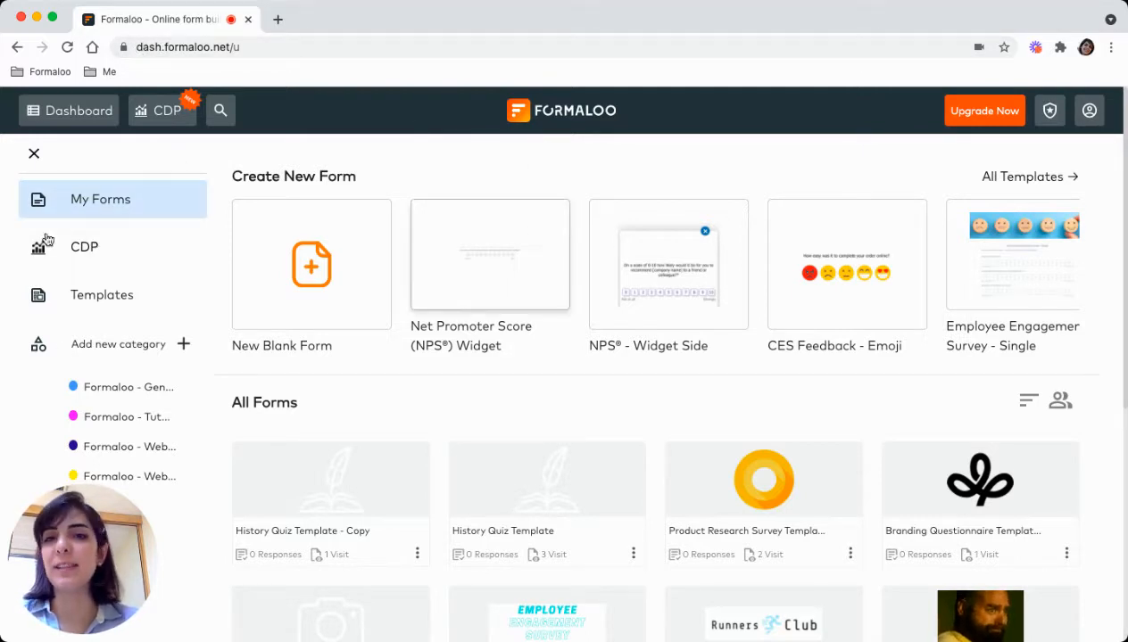
# Step: Browse the template library and open the demo of the Lead Generation Form Template
pyautogui.click(103, 296)
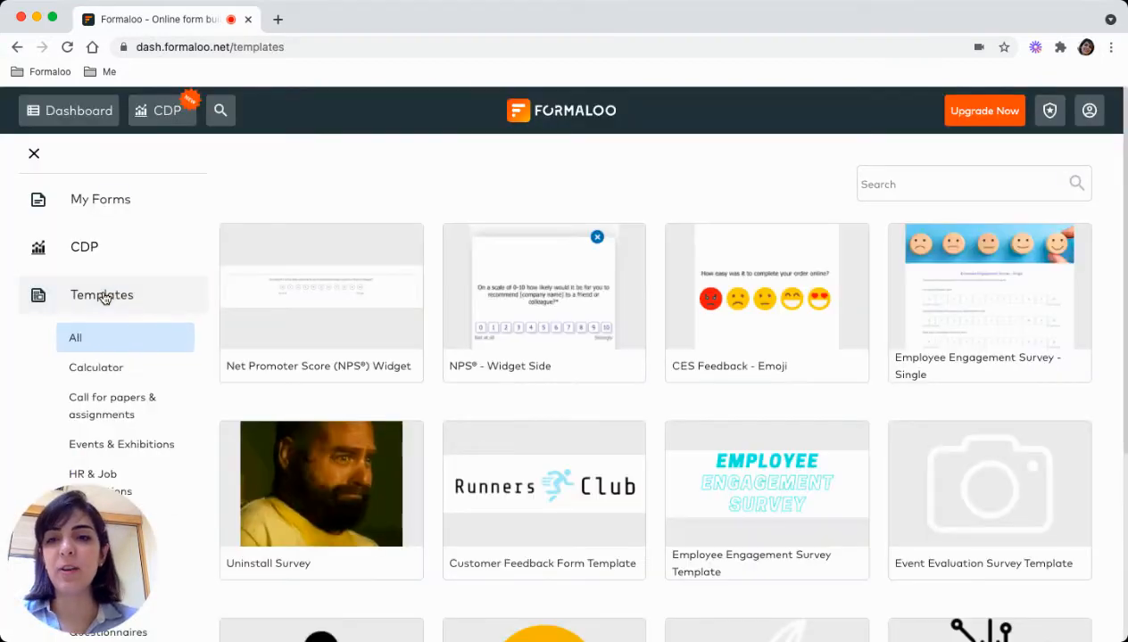
pyautogui.scroll(-5, 676, 461)
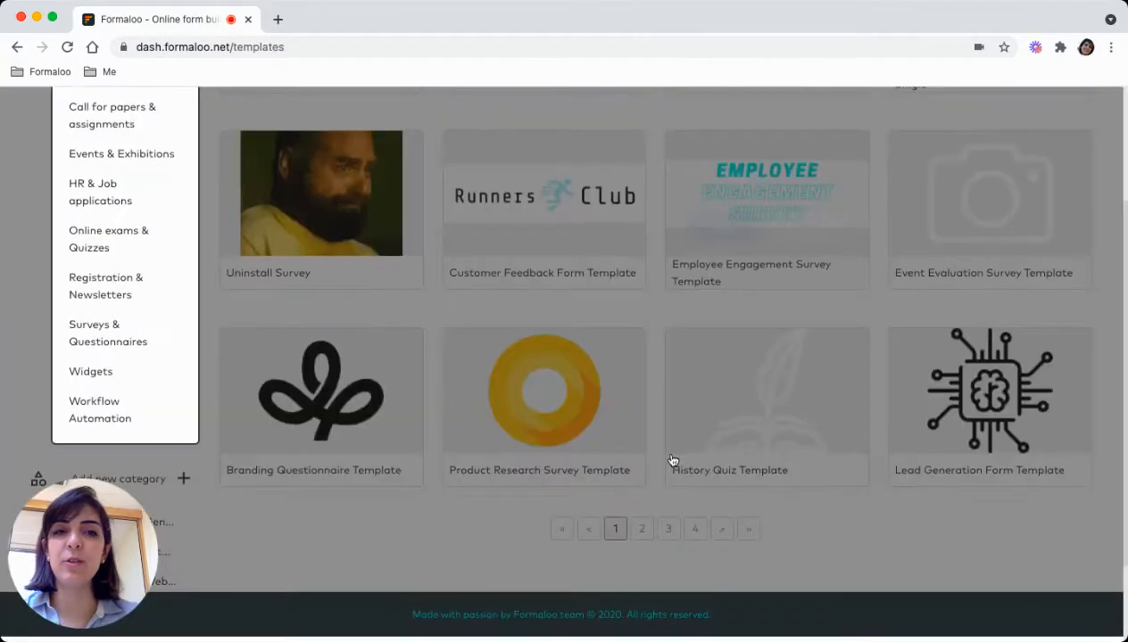
pyautogui.click(662, 495)
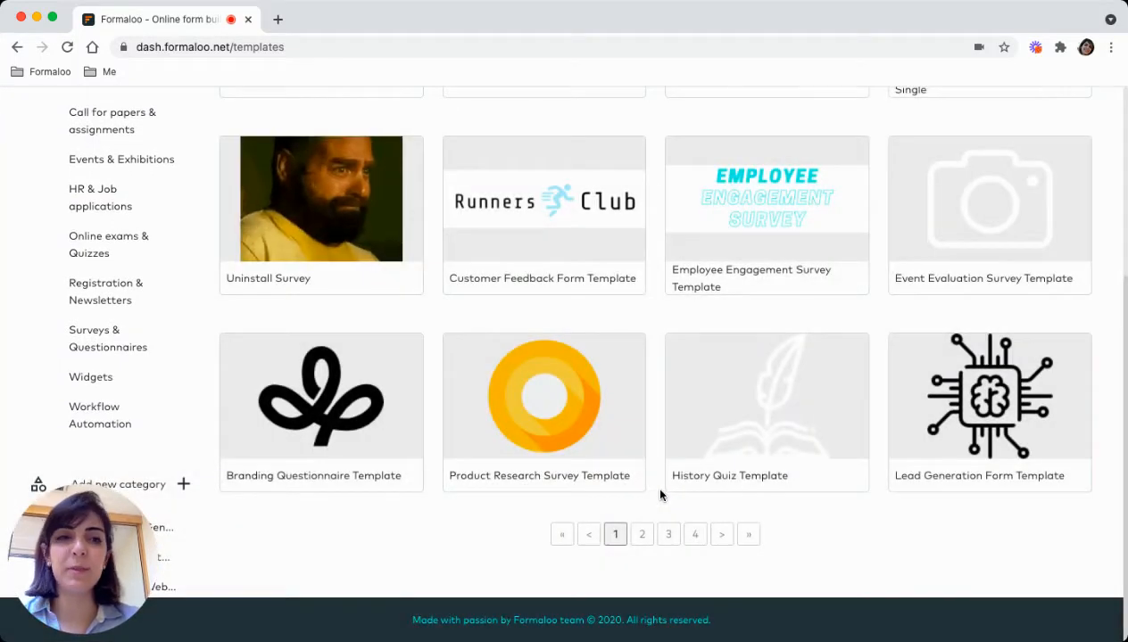
pyautogui.moveTo(992, 455)
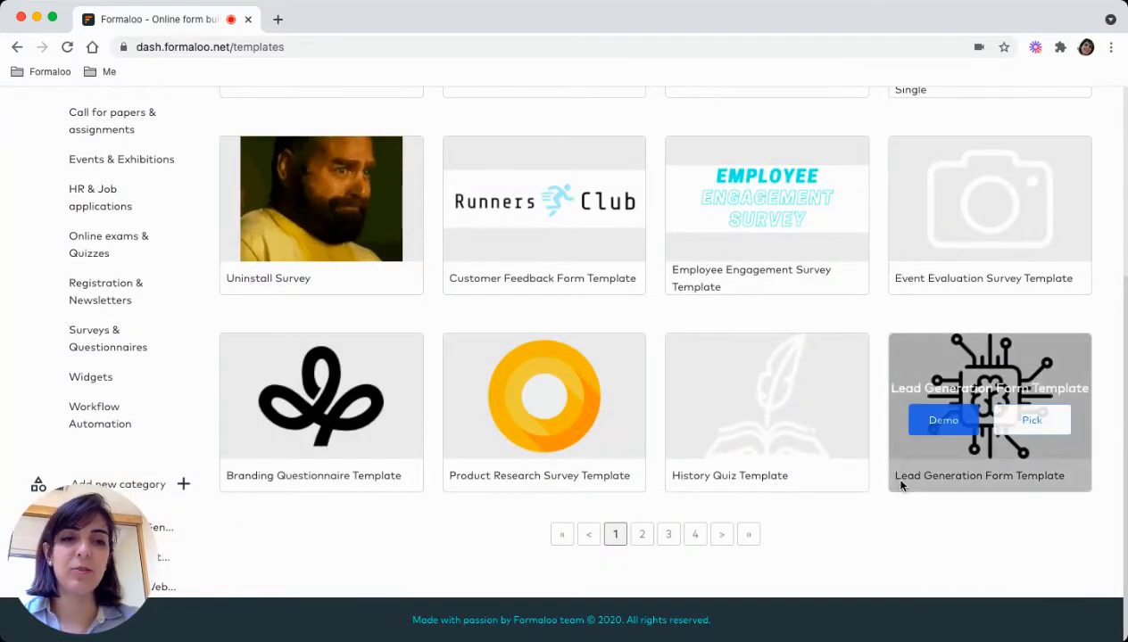
pyautogui.click(946, 422)
# Step: Preview the Lead Generation Form Template in phone layout and pick it for a new form
pyautogui.scroll(2, 1071, 212)
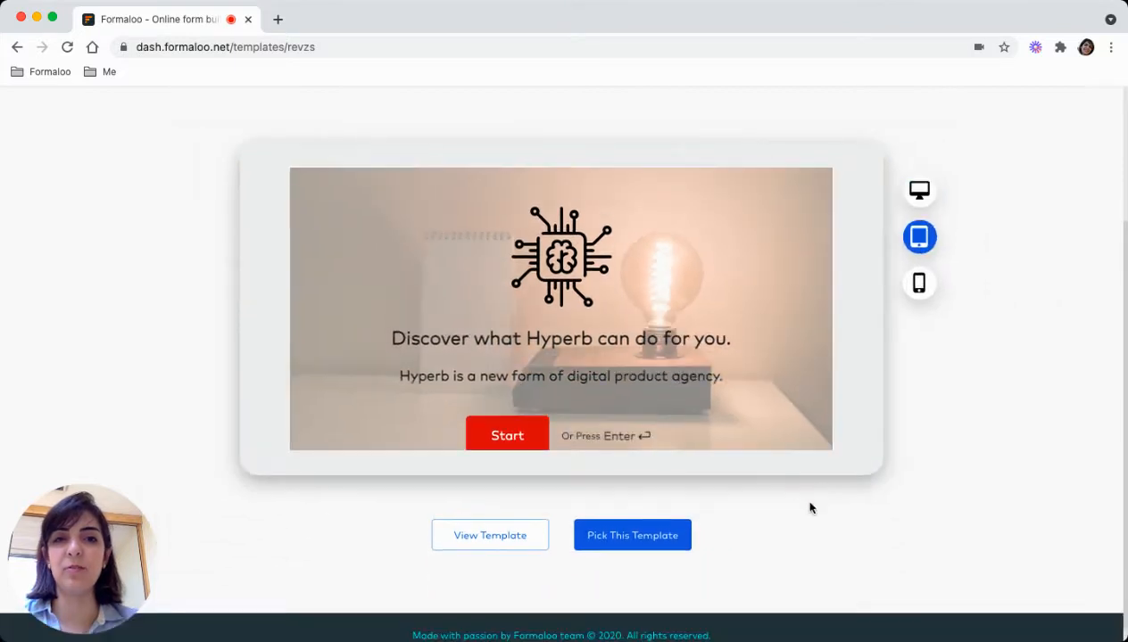
pyautogui.click(921, 278)
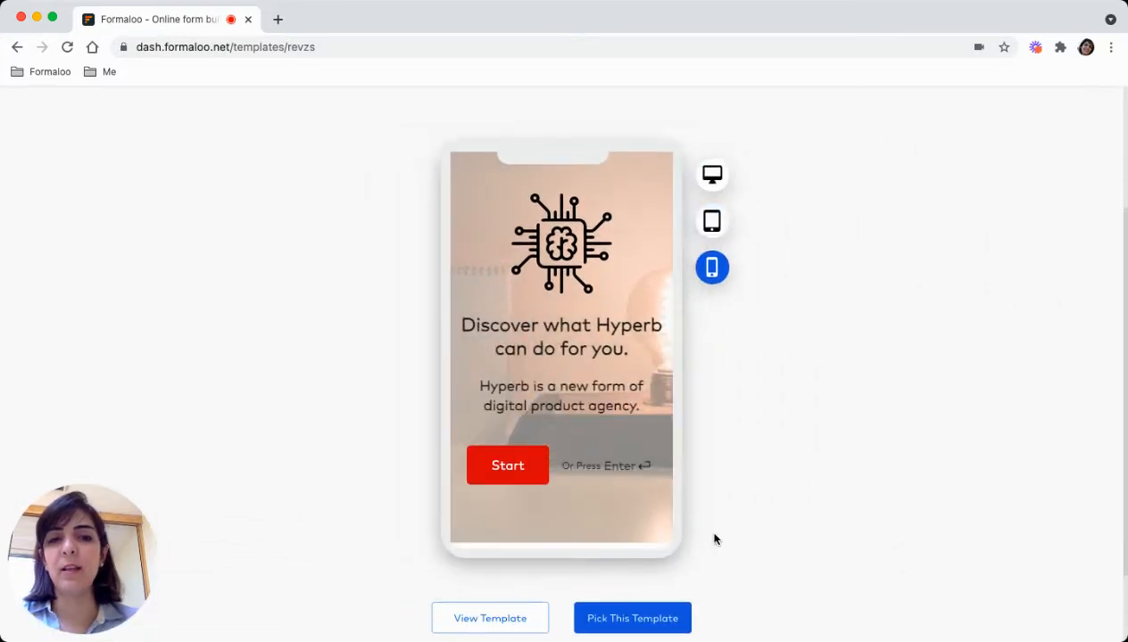
pyautogui.click(627, 617)
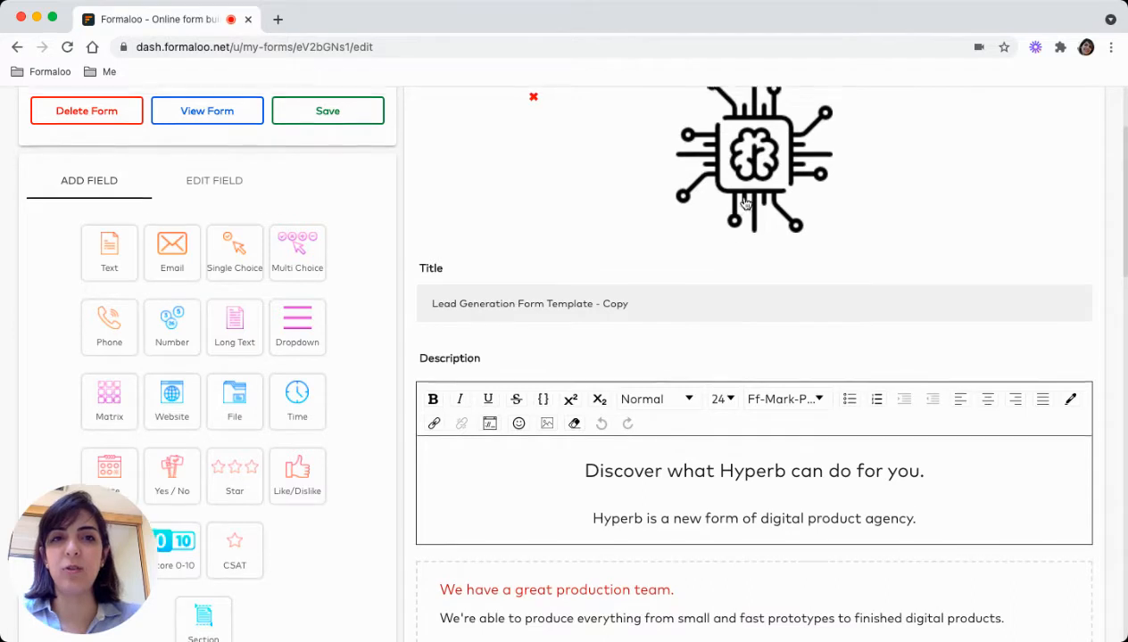
# Step: Shorten the form title to "Lead Generation Form" by removing the words "Template - Copy"
pyautogui.scroll(2, 747, 212)
pyautogui.hotkey('shift', 'Left')
pyautogui.hotkey('shift', 'Left')
pyautogui.hotkey('shift', 'Left')
pyautogui.hotkey('shift', 'Left')
pyautogui.hotkey('shift', 'Left')
pyautogui.hotkey('shift', 'Left')
pyautogui.hotkey('shift', 'Left')
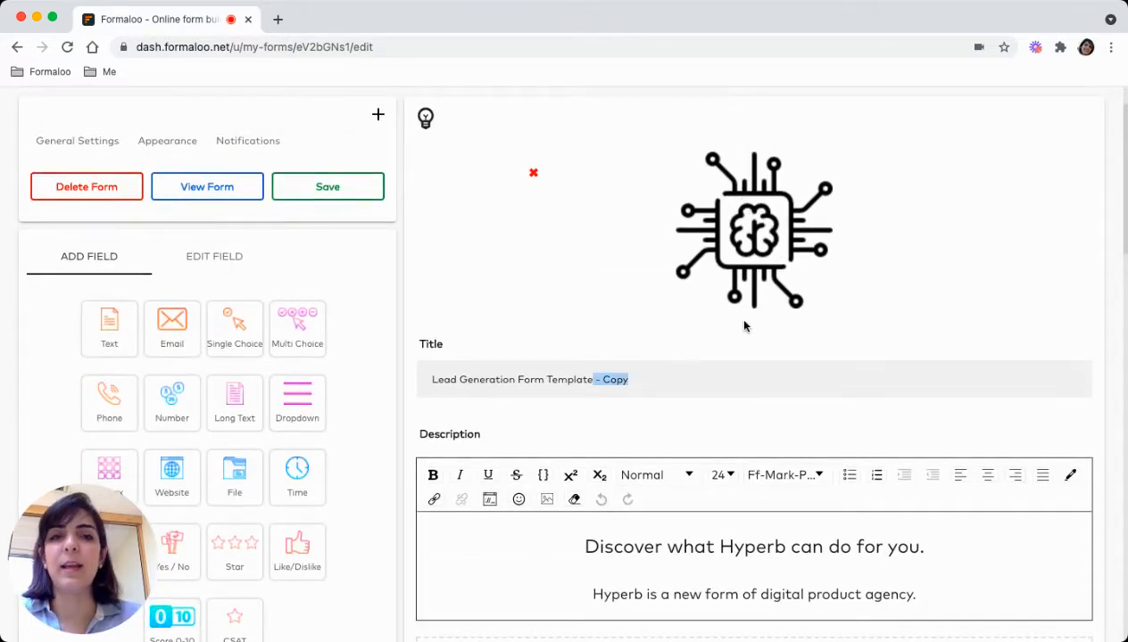
pyautogui.press('BackSpace')
pyautogui.hotkey('shift', 'Left')
pyautogui.hotkey('shift', 'Left')
pyautogui.hotkey('shift', 'Left')
pyautogui.hotkey('shift', 'Left')
pyautogui.hotkey('shift', 'Left')
pyautogui.hotkey('shift', 'Left')
pyautogui.hotkey('shift', 'Left')
pyautogui.hotkey('shift', 'Left')
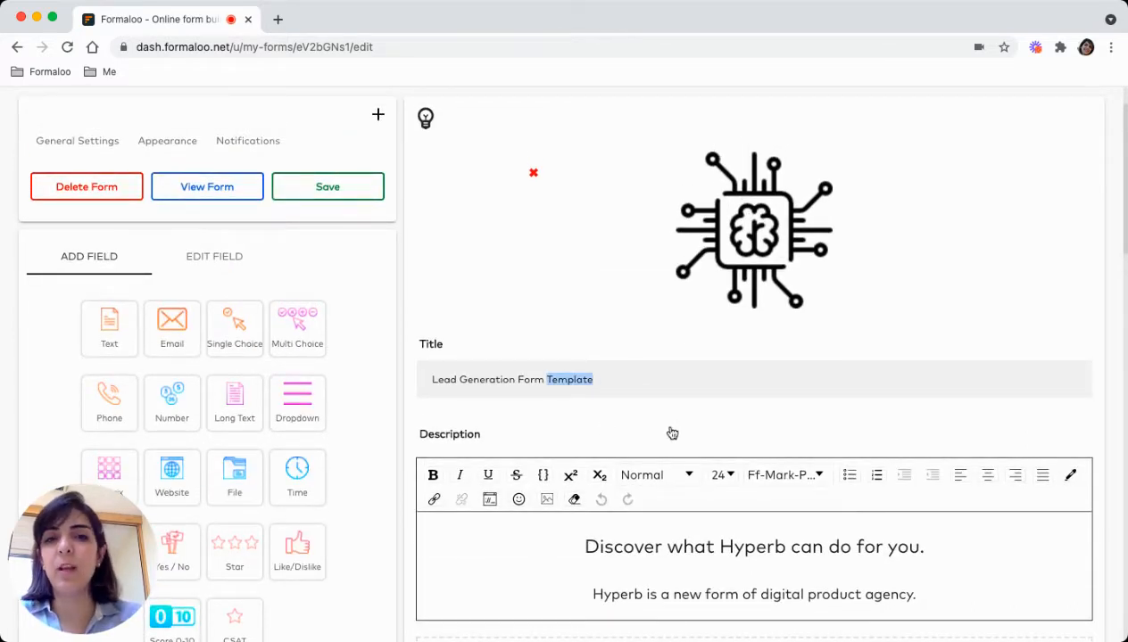
pyautogui.press('BackSpace')
pyautogui.press('BackSpace')
# Step: Examine the settings of the production team section, the "How can we help you?" question and the "What's your name?" field
pyautogui.scroll(-4, 755, 382)
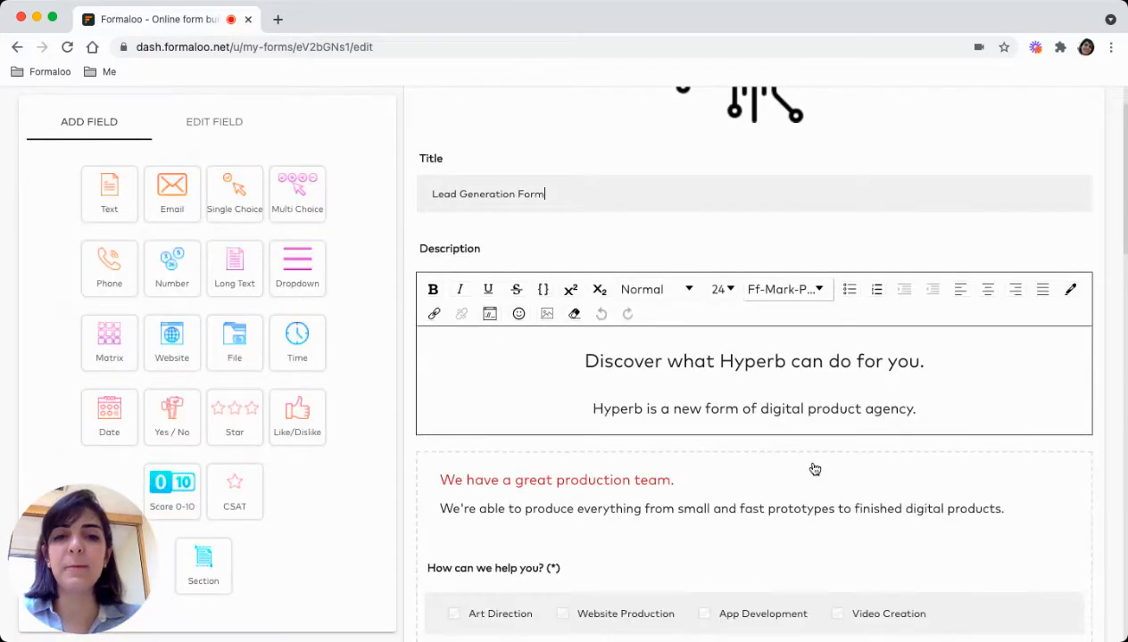
pyautogui.scroll(-3, 759, 389)
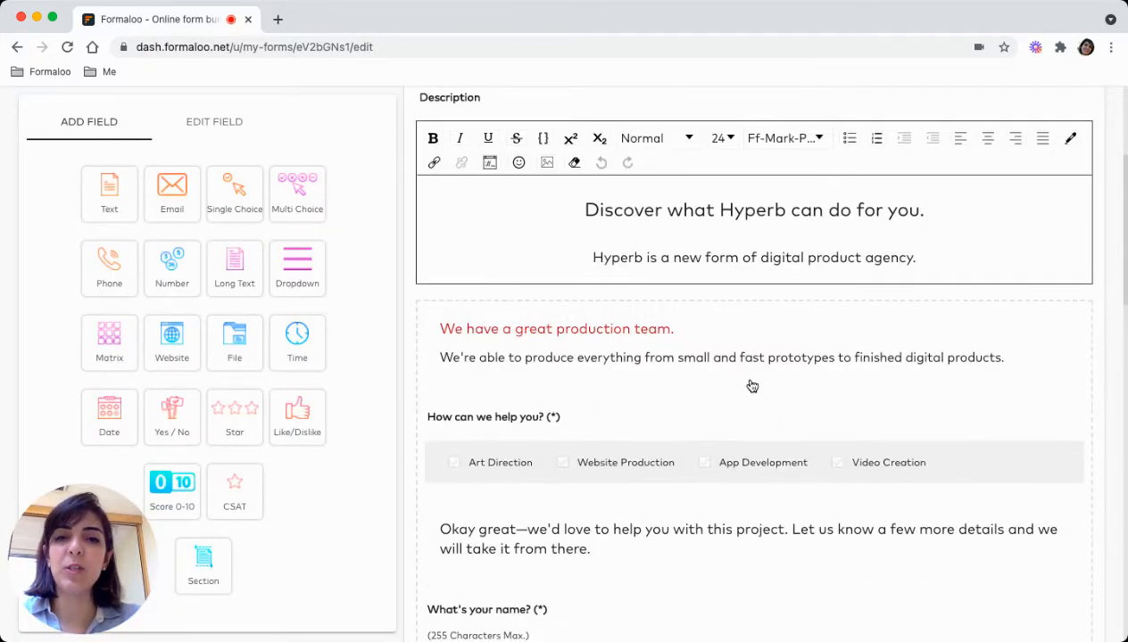
pyautogui.click(680, 362)
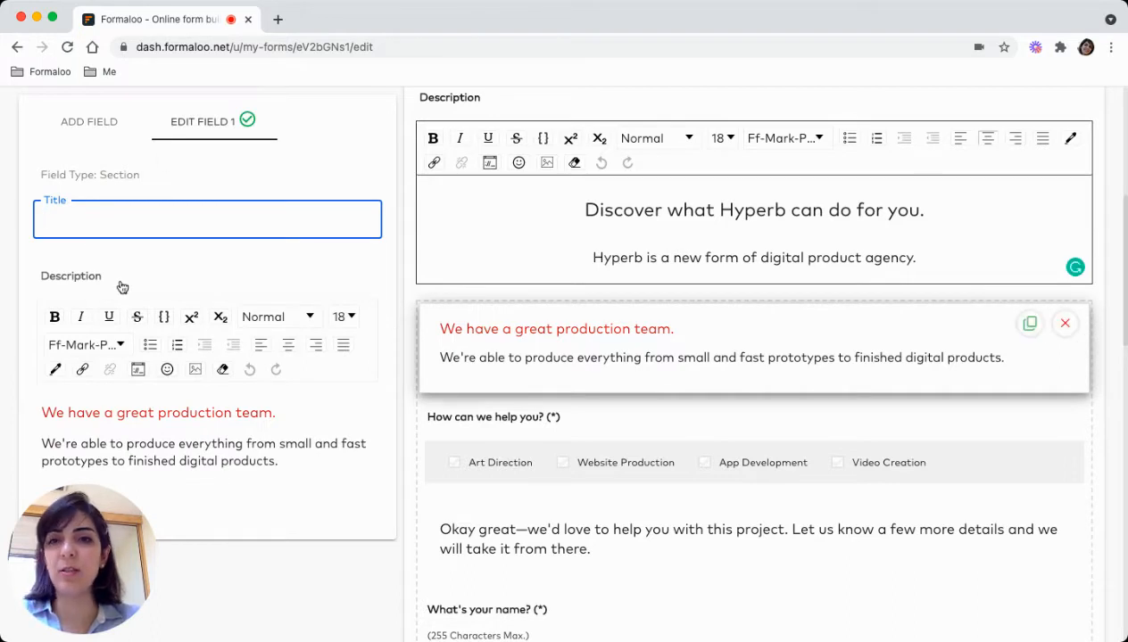
pyautogui.click(550, 425)
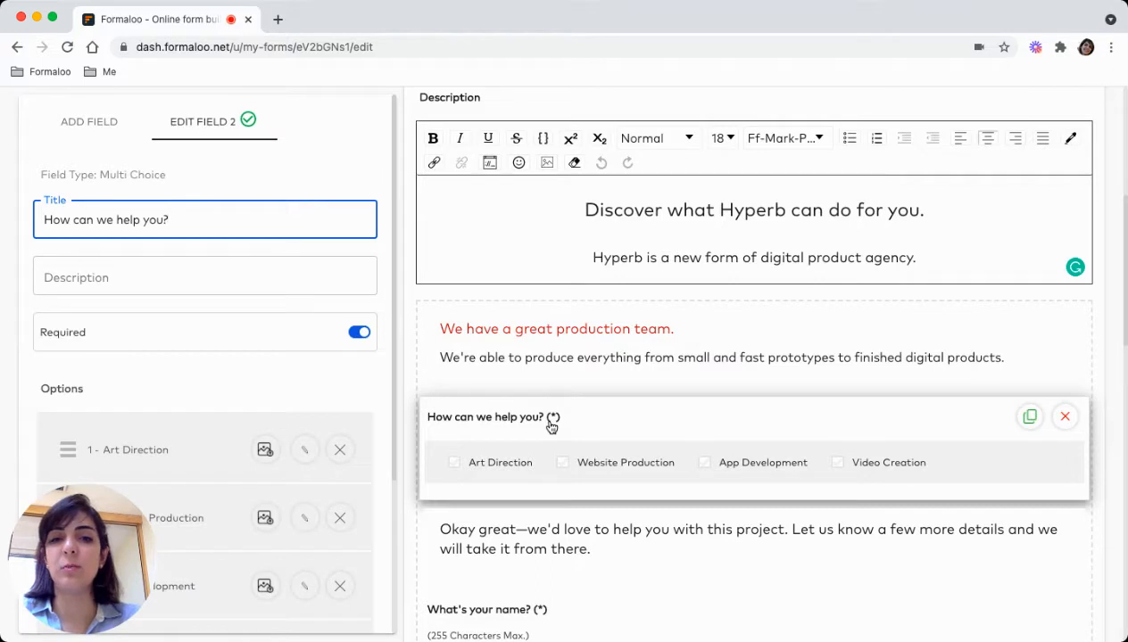
pyautogui.scroll(-3, 552, 428)
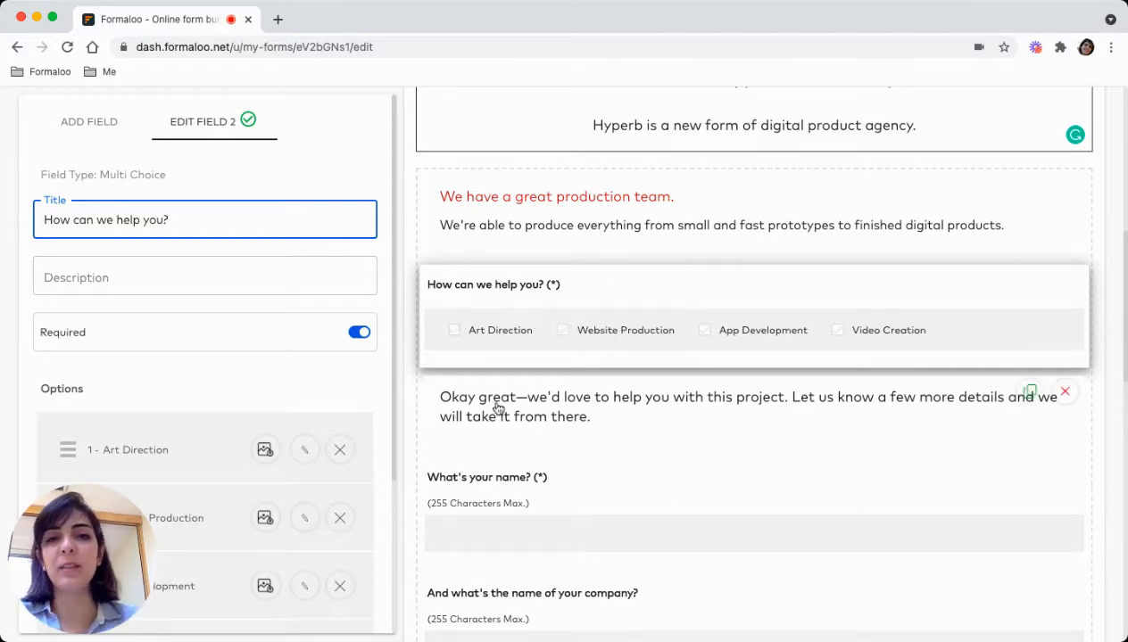
pyautogui.scroll(-2, 498, 406)
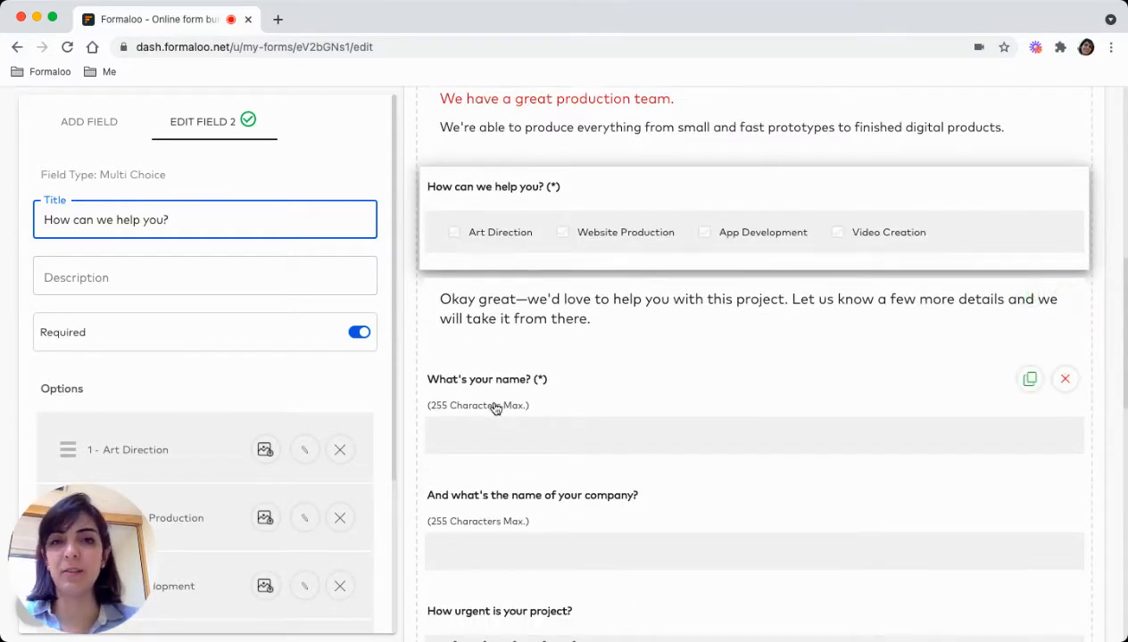
pyautogui.click(513, 400)
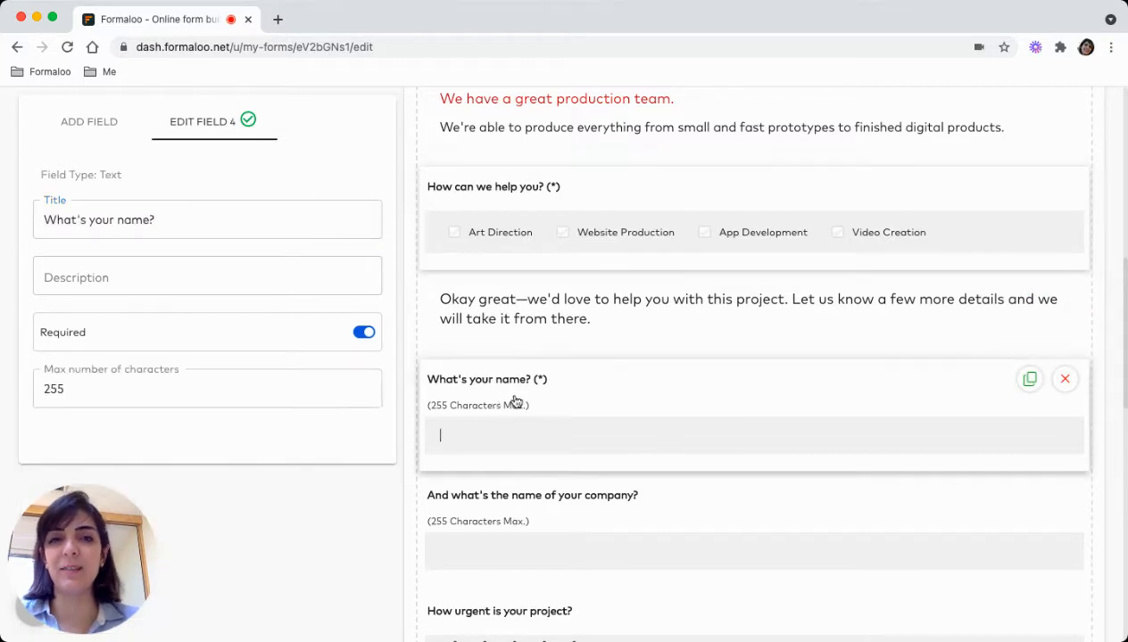
# Step: Look through the company, urgency, budget and file upload questions and open the email address field's settings
pyautogui.scroll(-2, 515, 401)
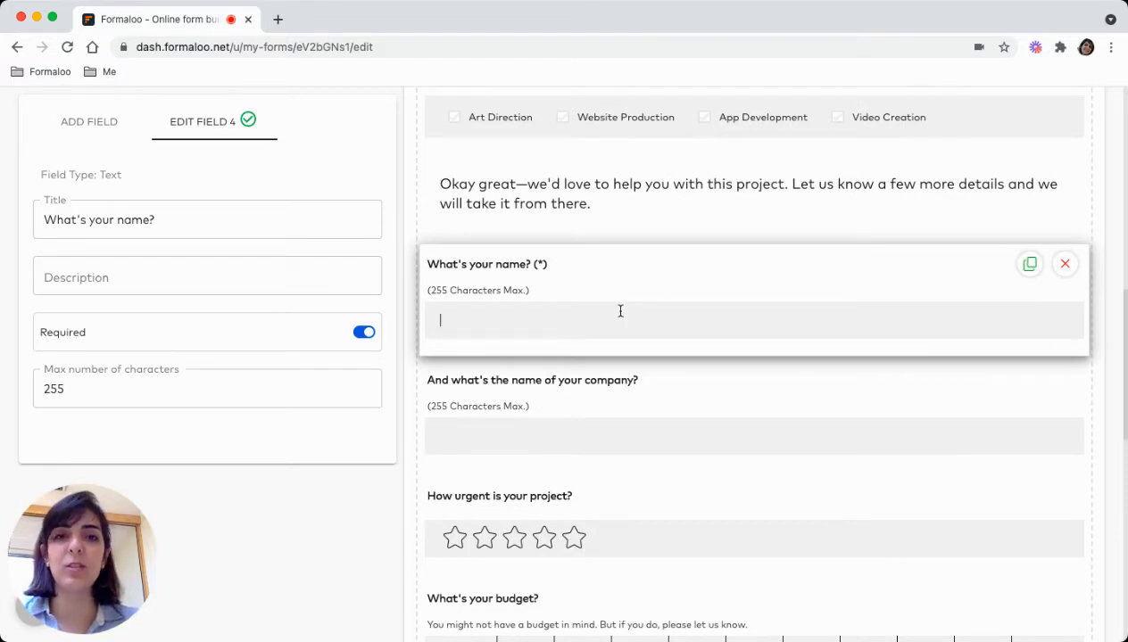
pyautogui.scroll(-3, 620, 310)
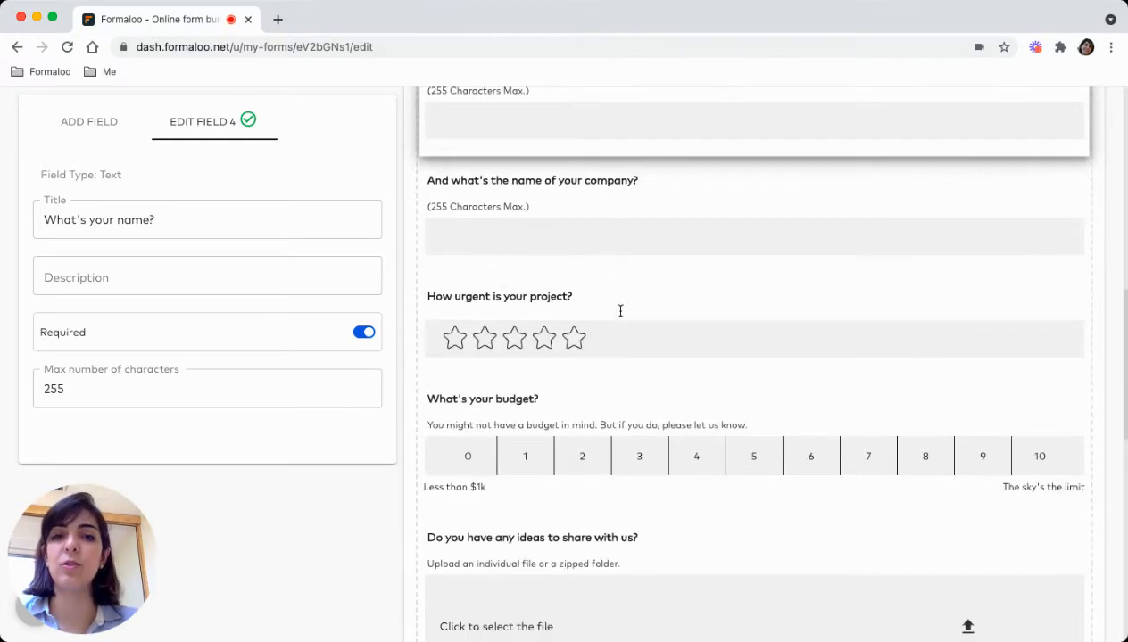
pyautogui.scroll(-3, 622, 318)
pyautogui.scroll(-1, 622, 318)
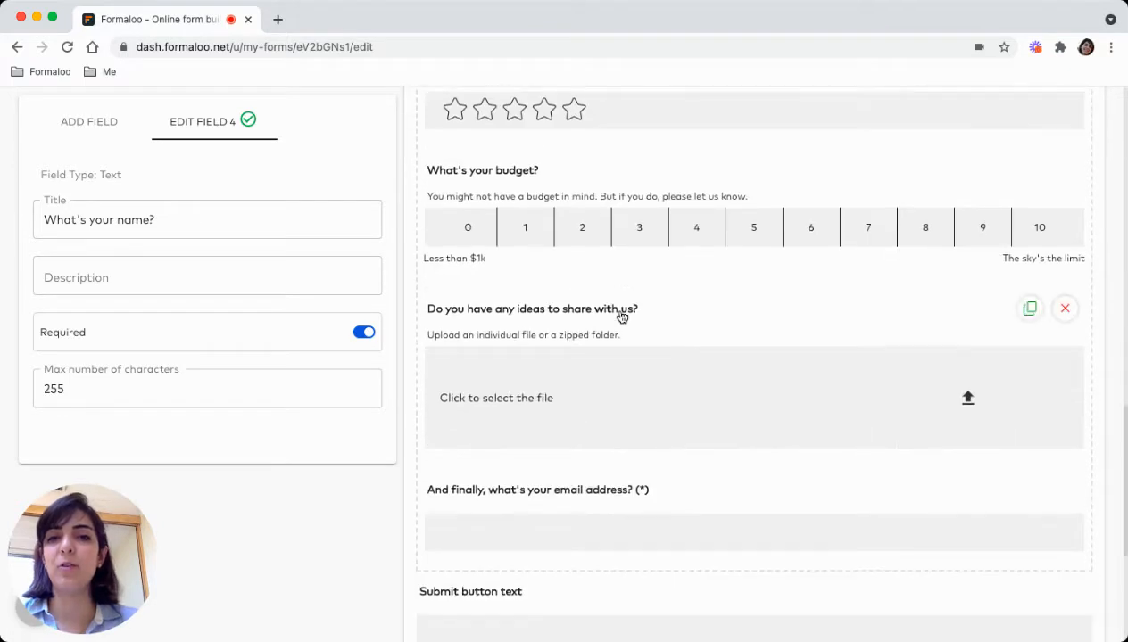
pyautogui.scroll(-2, 622, 318)
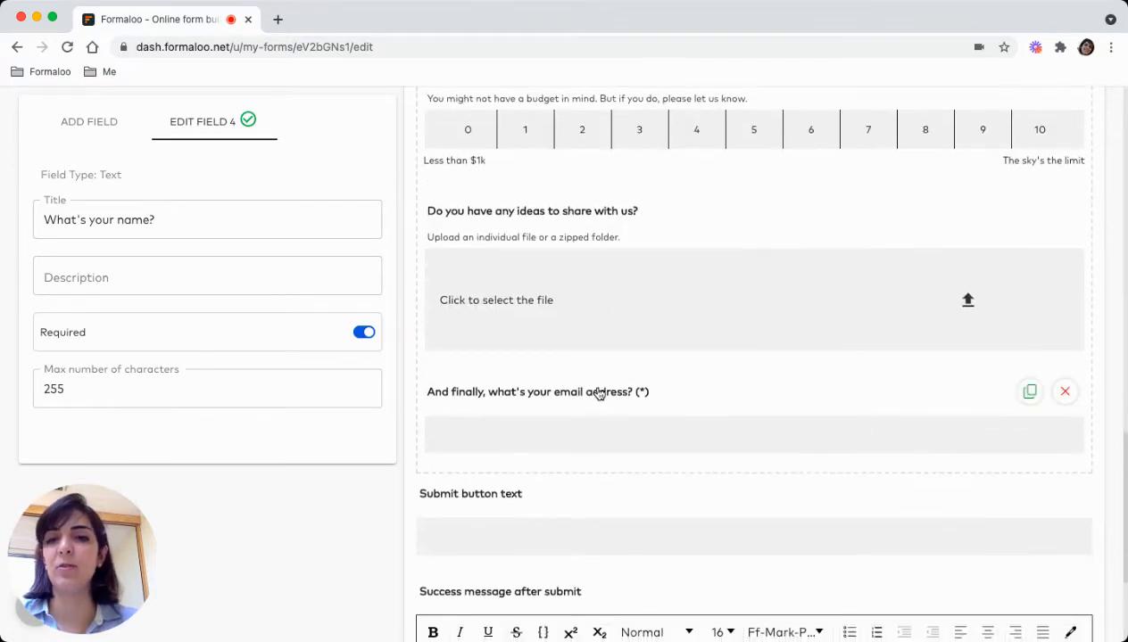
pyautogui.click(599, 395)
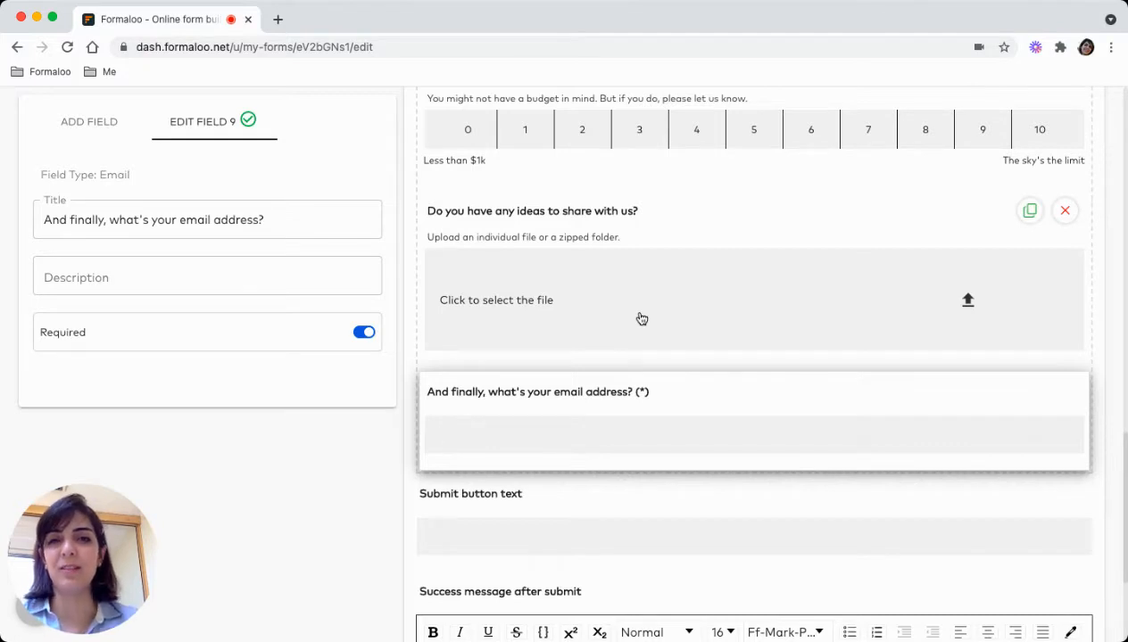
# Step: Review the submit button text and the success message shown after submission
pyautogui.scroll(1, 632, 186)
pyautogui.scroll(-3, 631, 318)
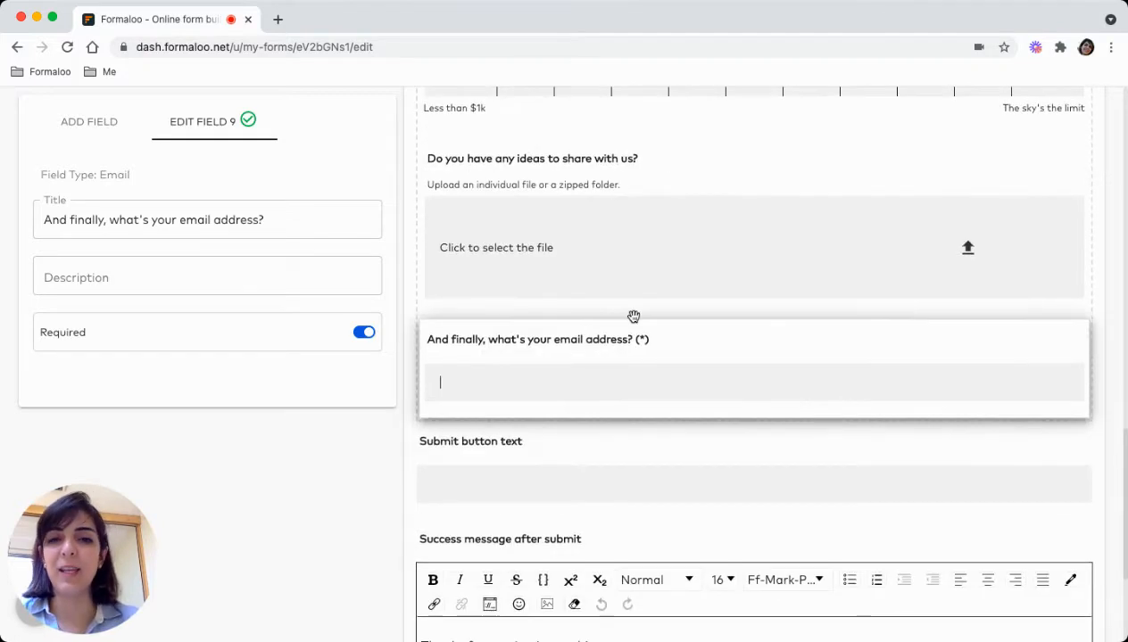
pyautogui.scroll(-3, 612, 462)
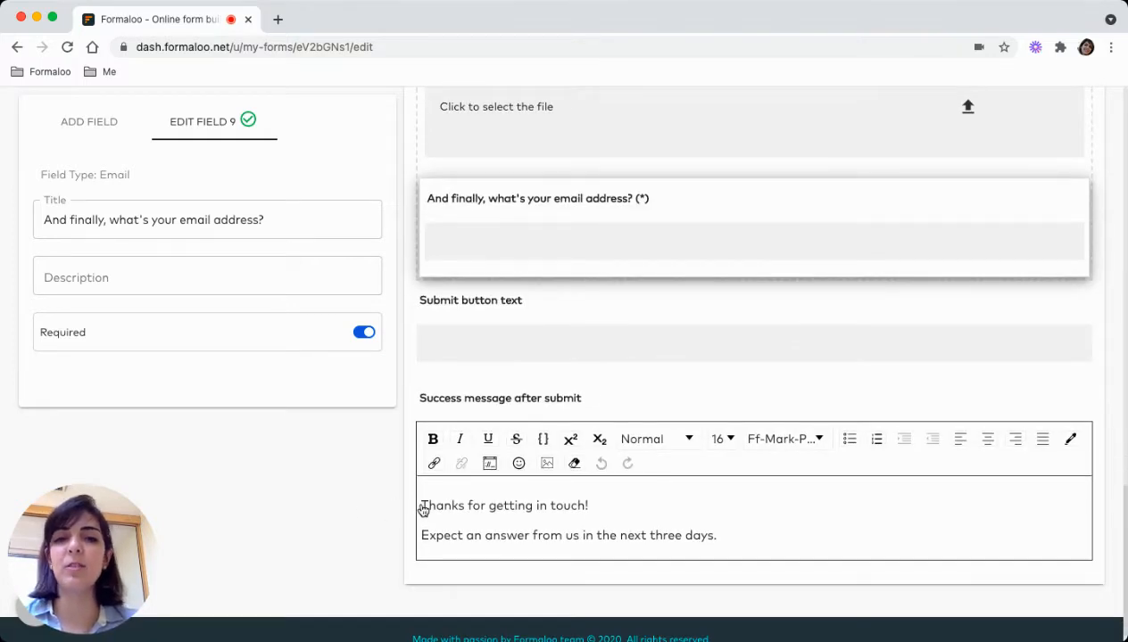
pyautogui.moveTo(422, 508); pyautogui.dragTo(724, 549)
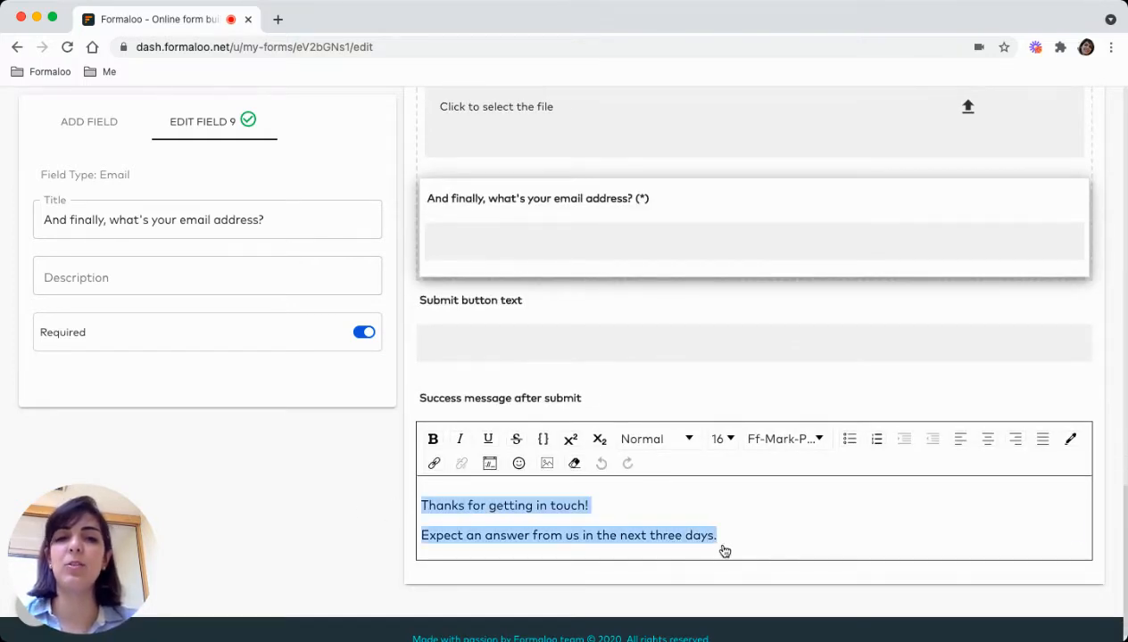
pyautogui.click(762, 504)
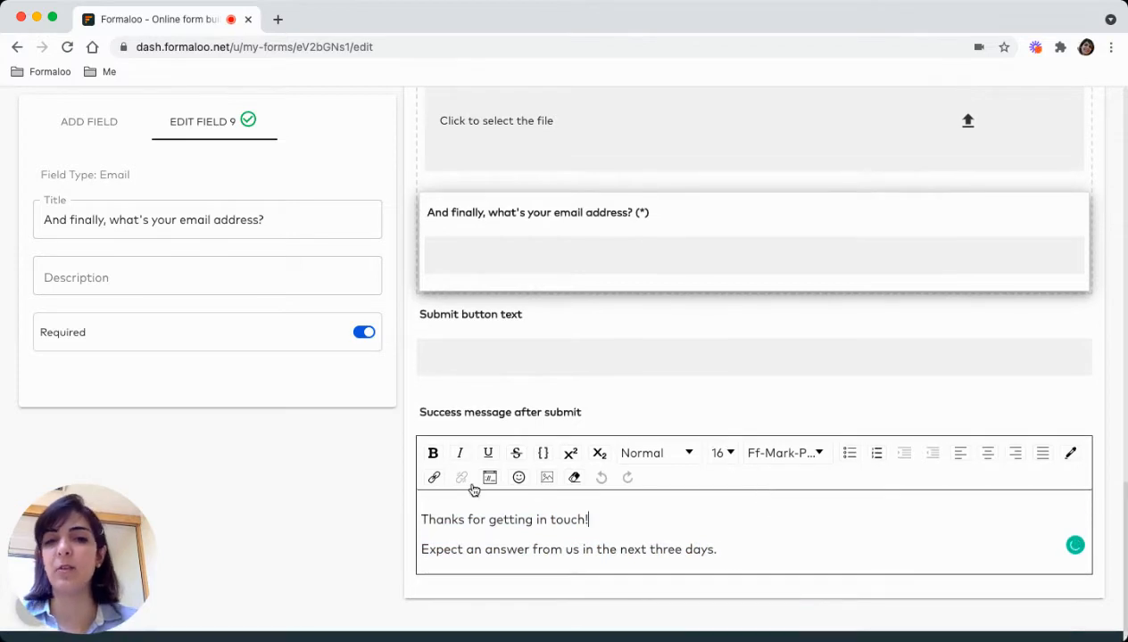
# Step: Display the field types that can be added and look over the form's existing questions
pyautogui.scroll(10, 812, 497)
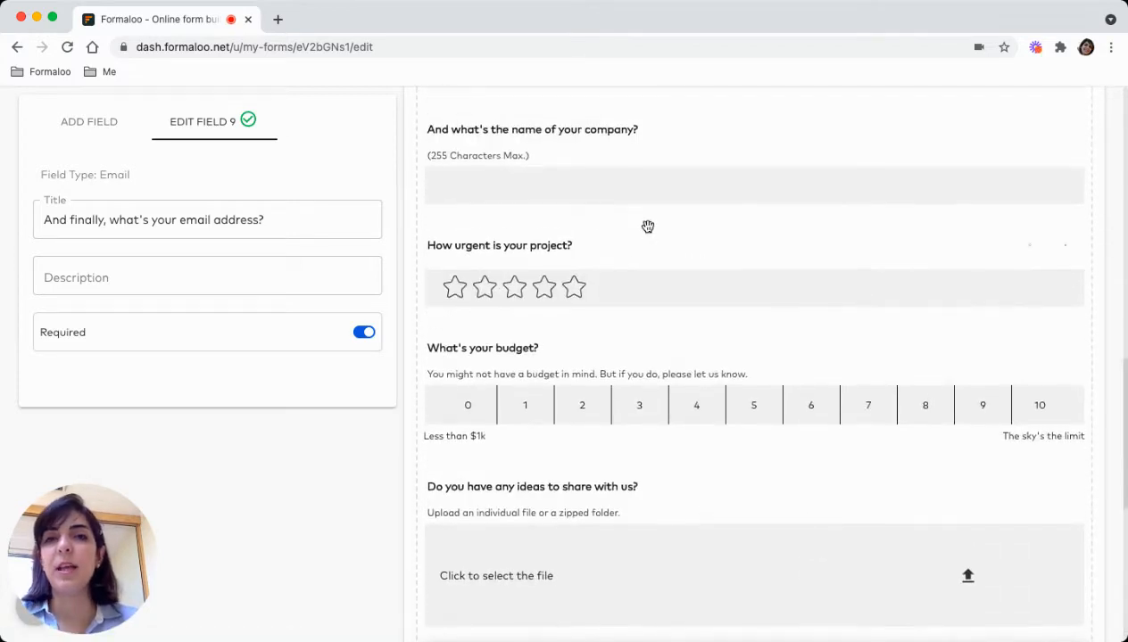
pyautogui.scroll(2, 648, 226)
pyautogui.click(115, 130)
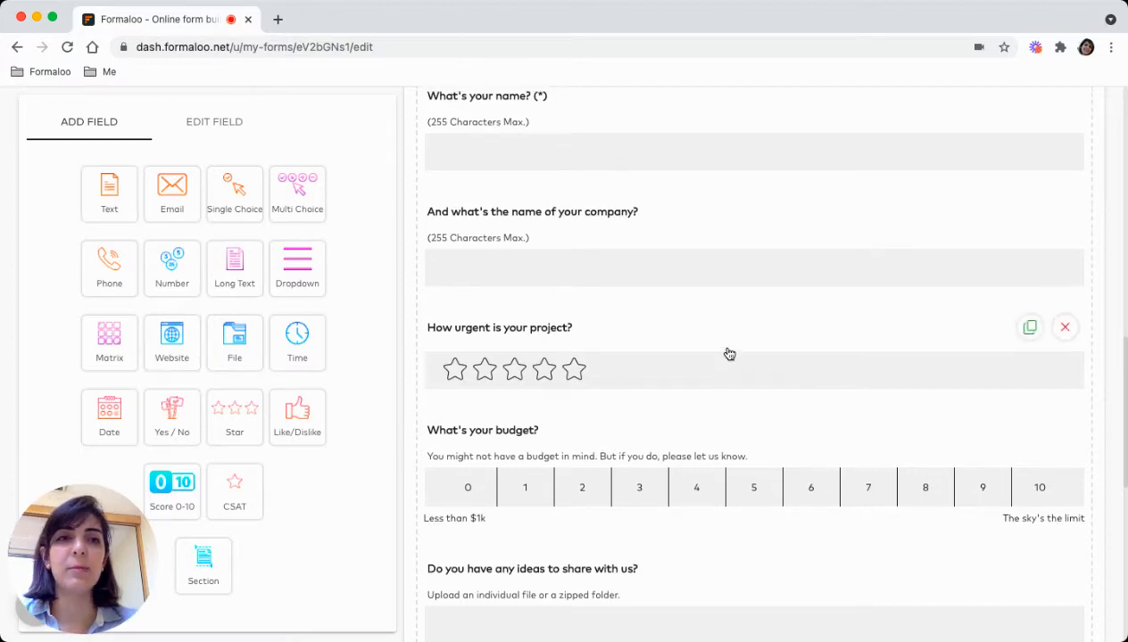
pyautogui.scroll(2, 727, 352)
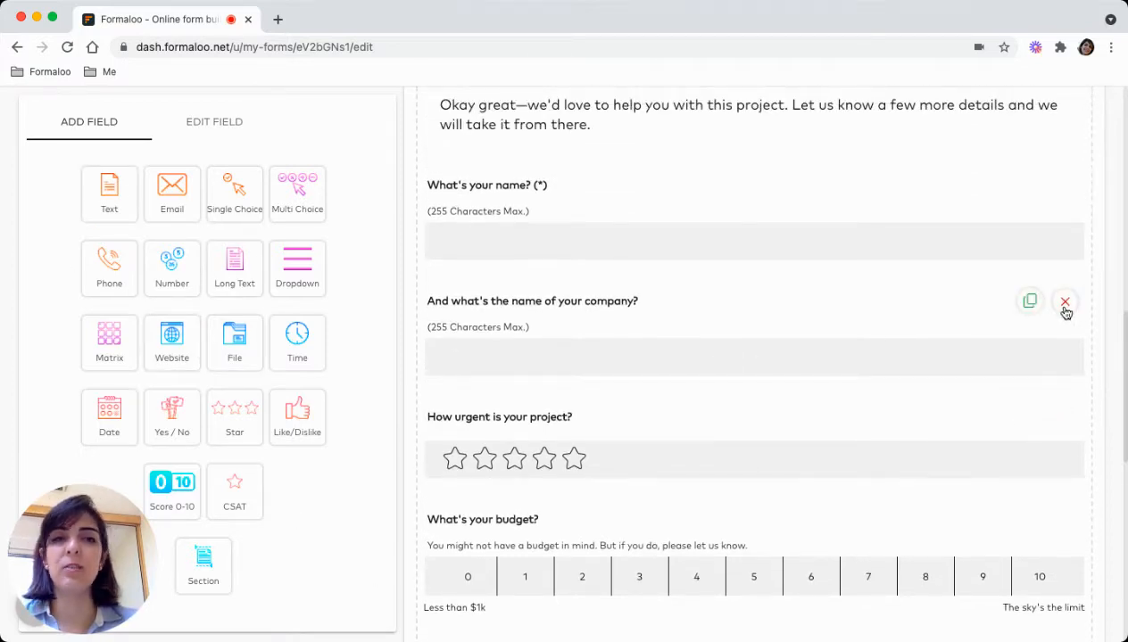
# Step: Open the form's public page in a new tab and check its web address
pyautogui.scroll(10, 839, 316)
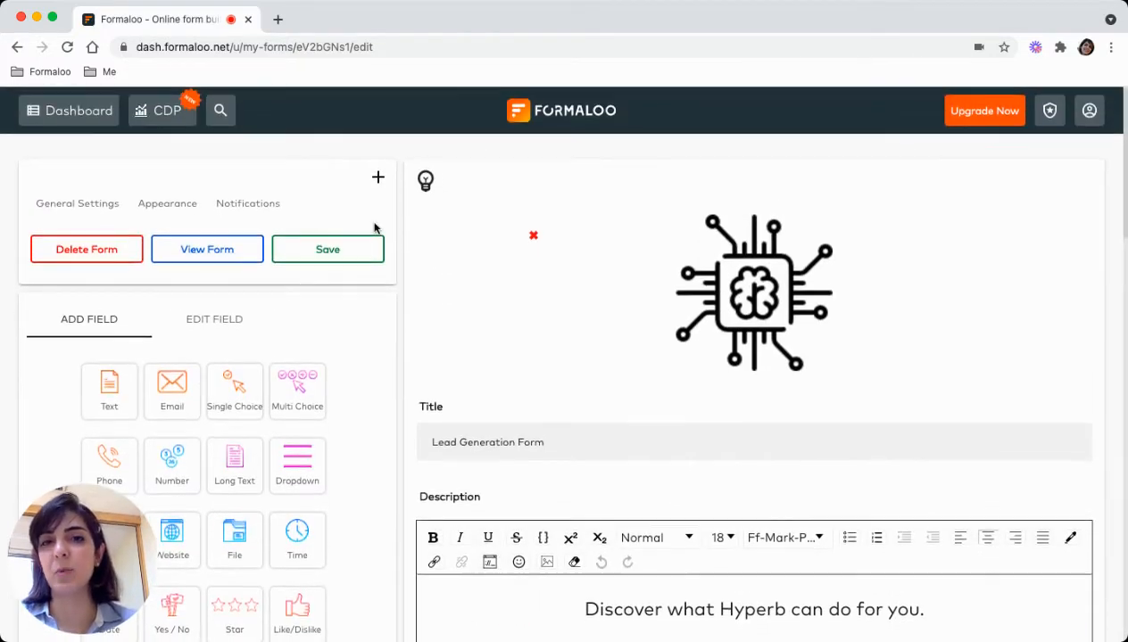
pyautogui.click(204, 252)
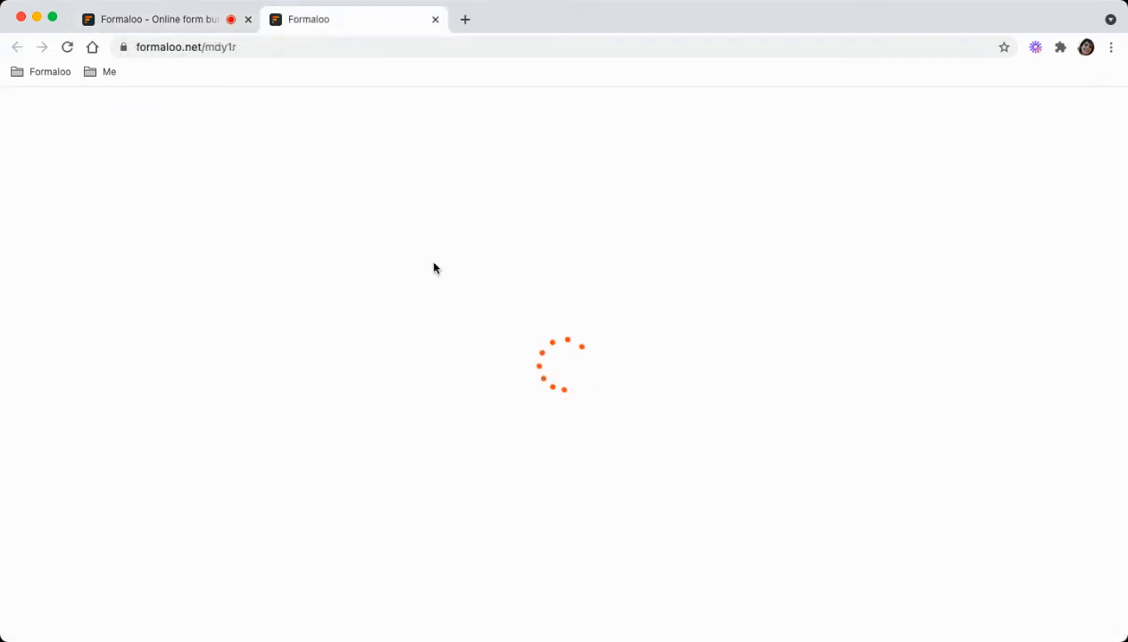
pyautogui.click(245, 49)
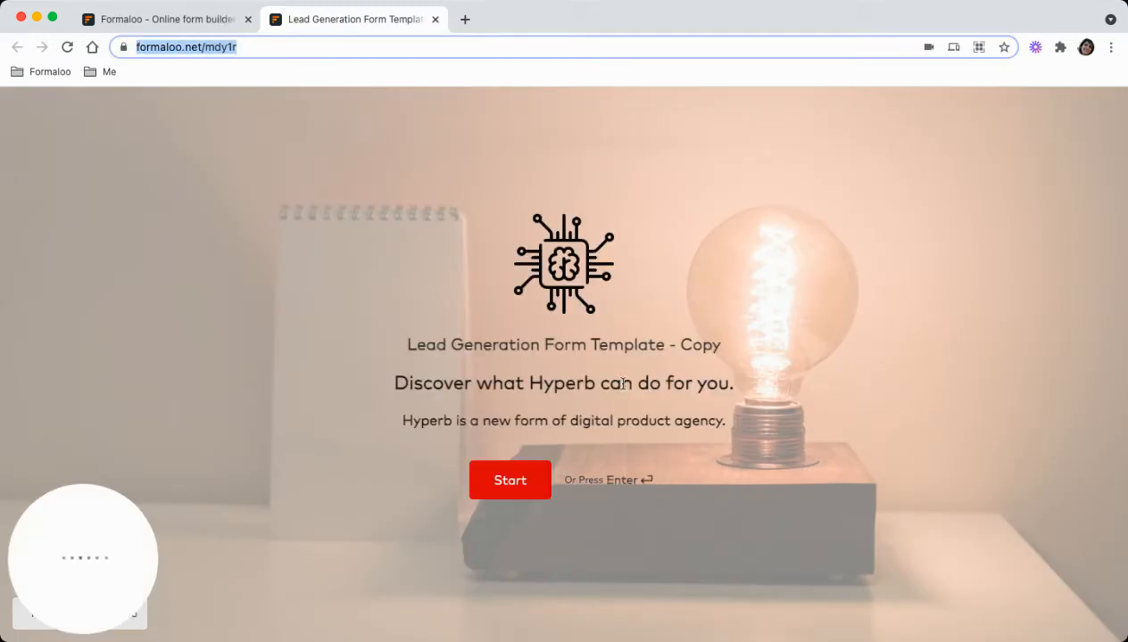
pyautogui.click(578, 387)
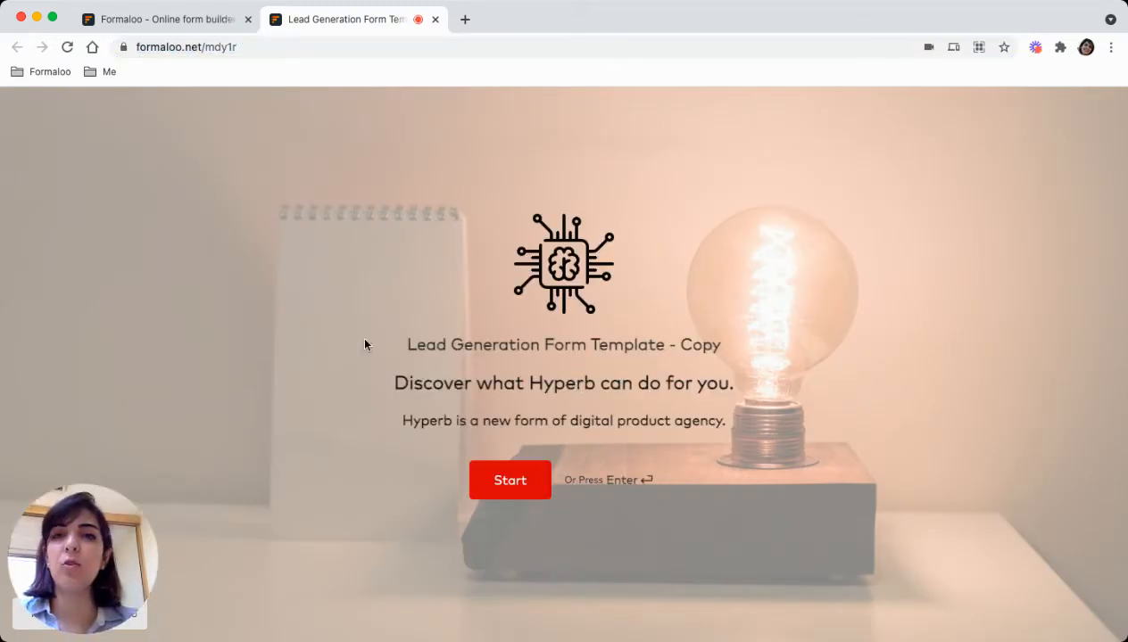
# Step: Start the live form, continue past the introductory section and choose Art Direction for "How can we help you?"
pyautogui.click(524, 486)
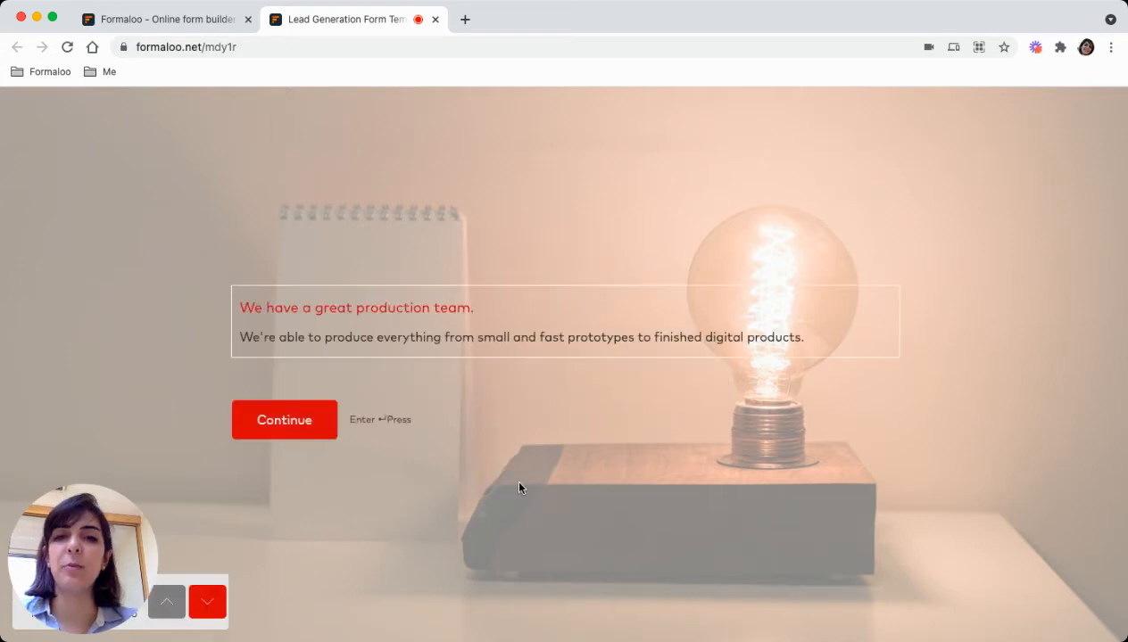
pyautogui.click(308, 433)
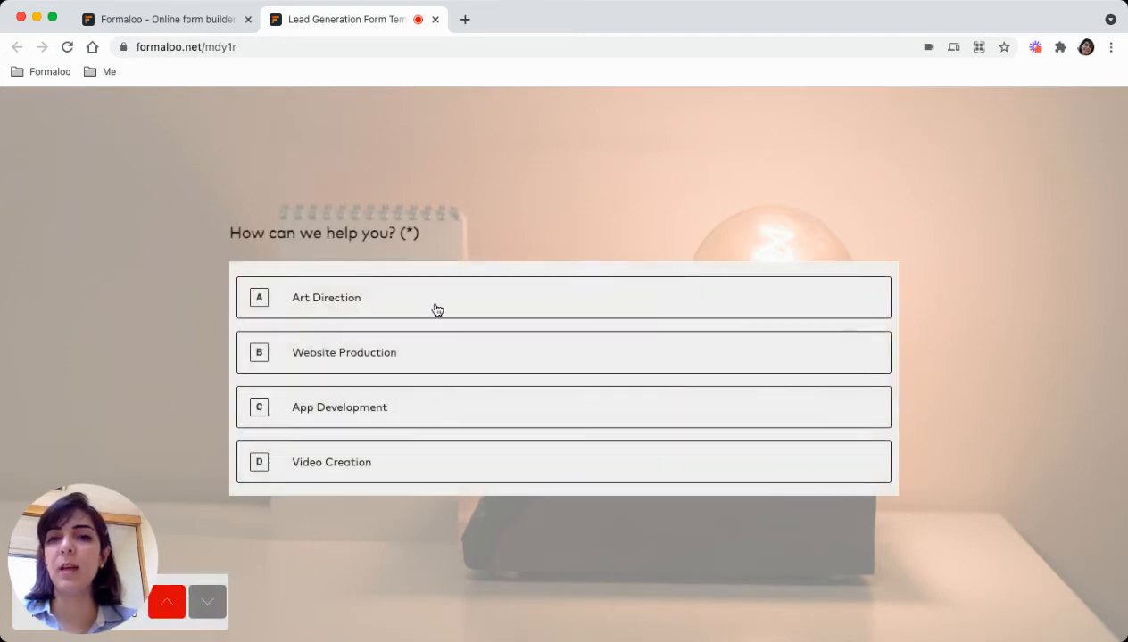
pyautogui.click(438, 310)
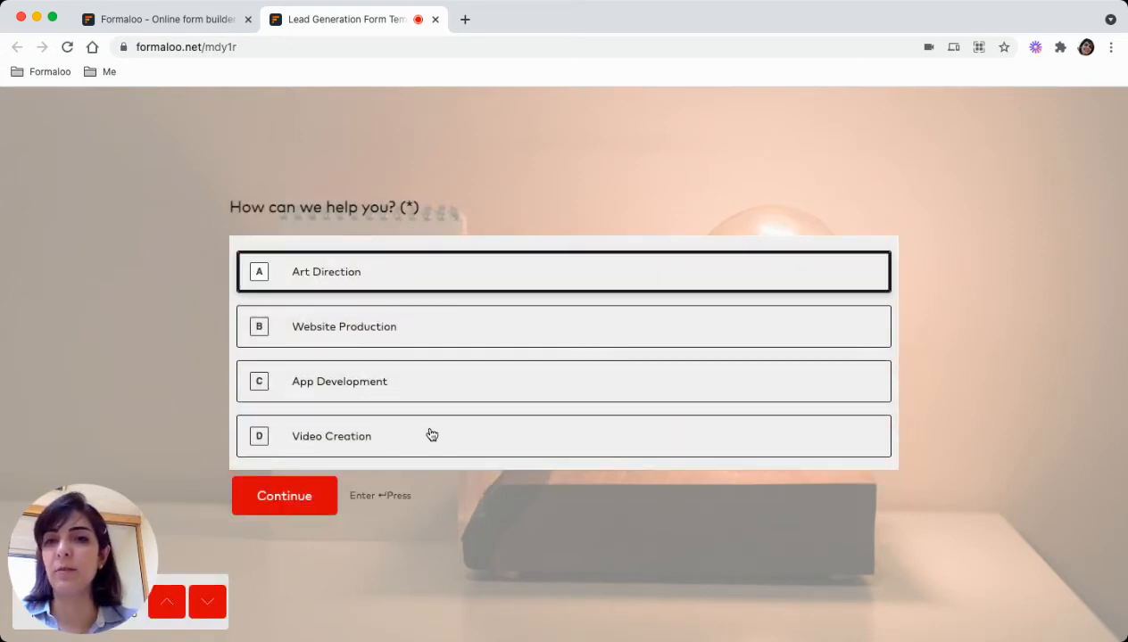
# Step: Check the message after "How can we help you?", return to add Website Production and App Development to the answer, and continue
pyautogui.click(283, 497)
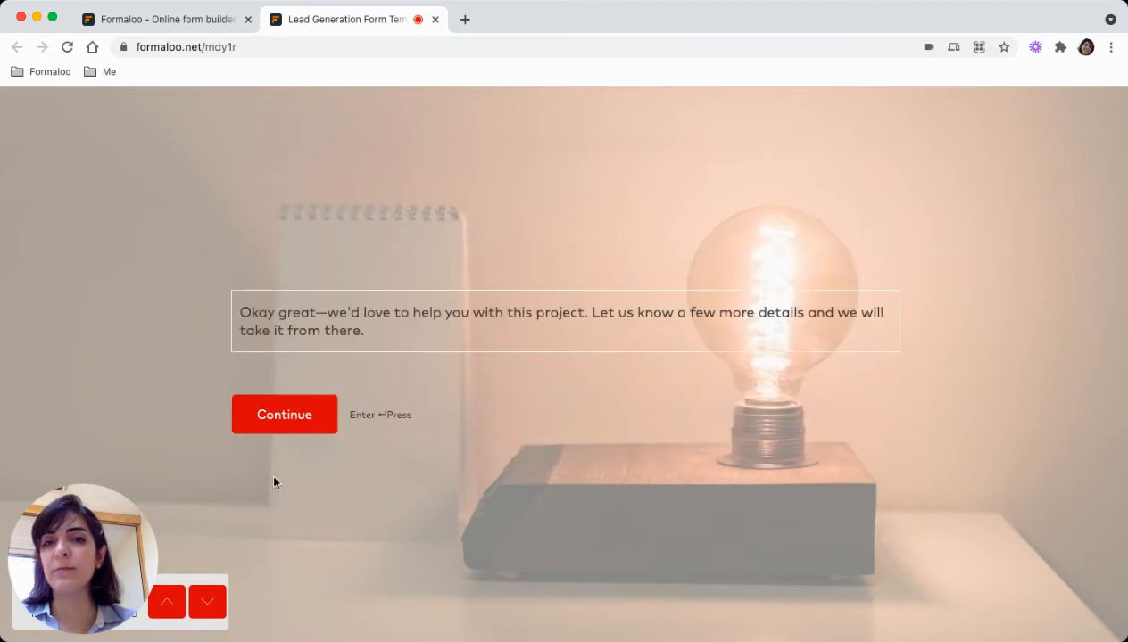
pyautogui.click(184, 600)
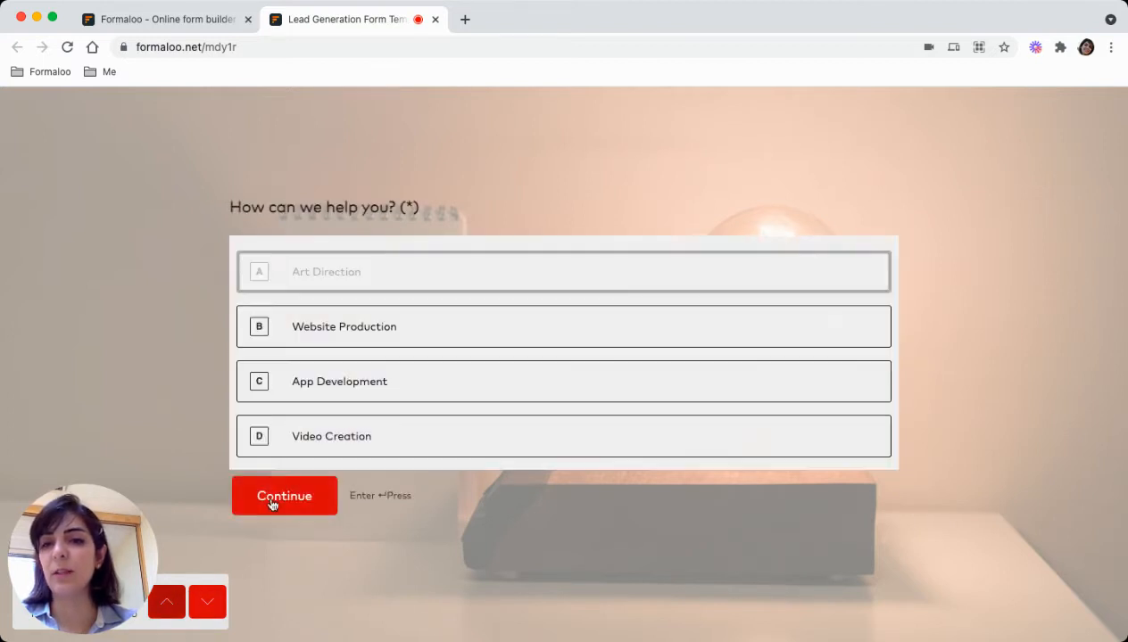
pyautogui.click(364, 329)
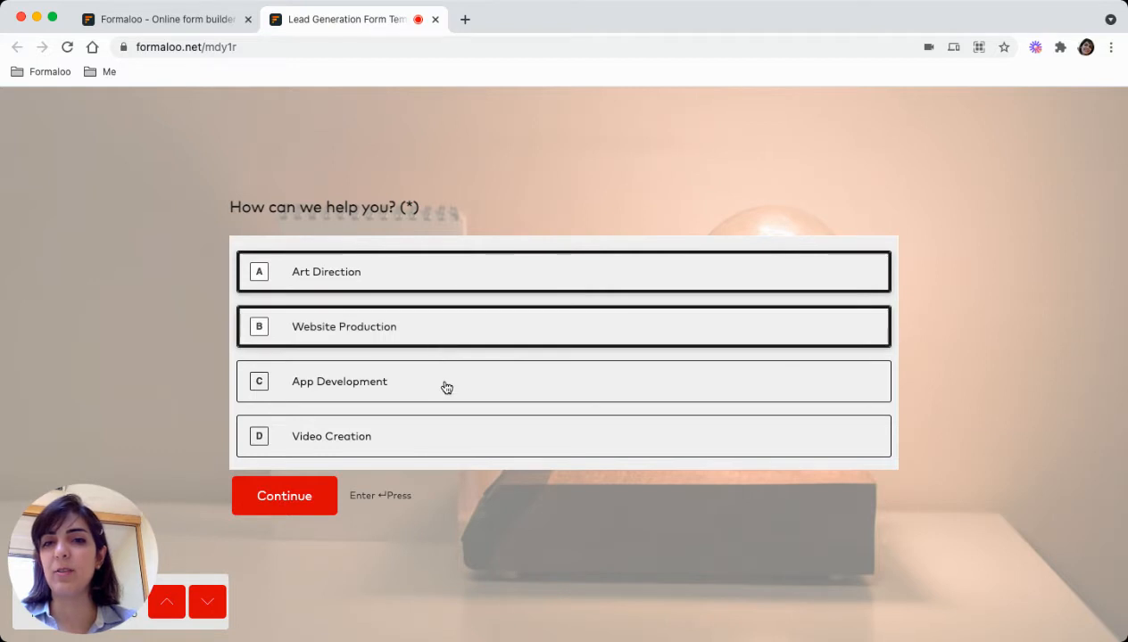
pyautogui.click(444, 385)
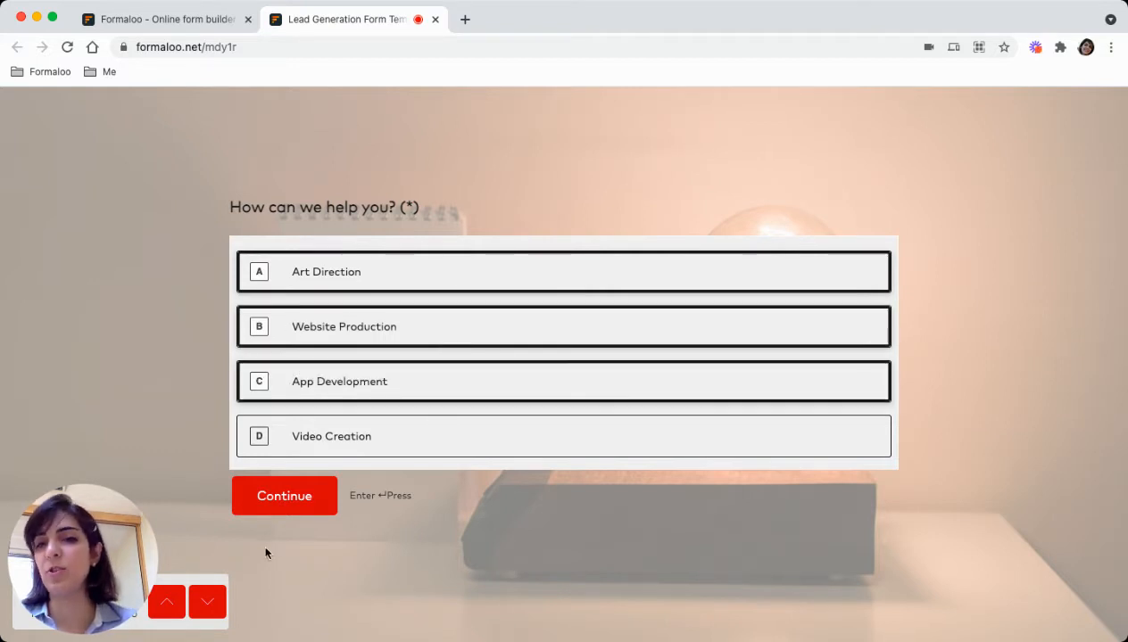
pyautogui.click(205, 601)
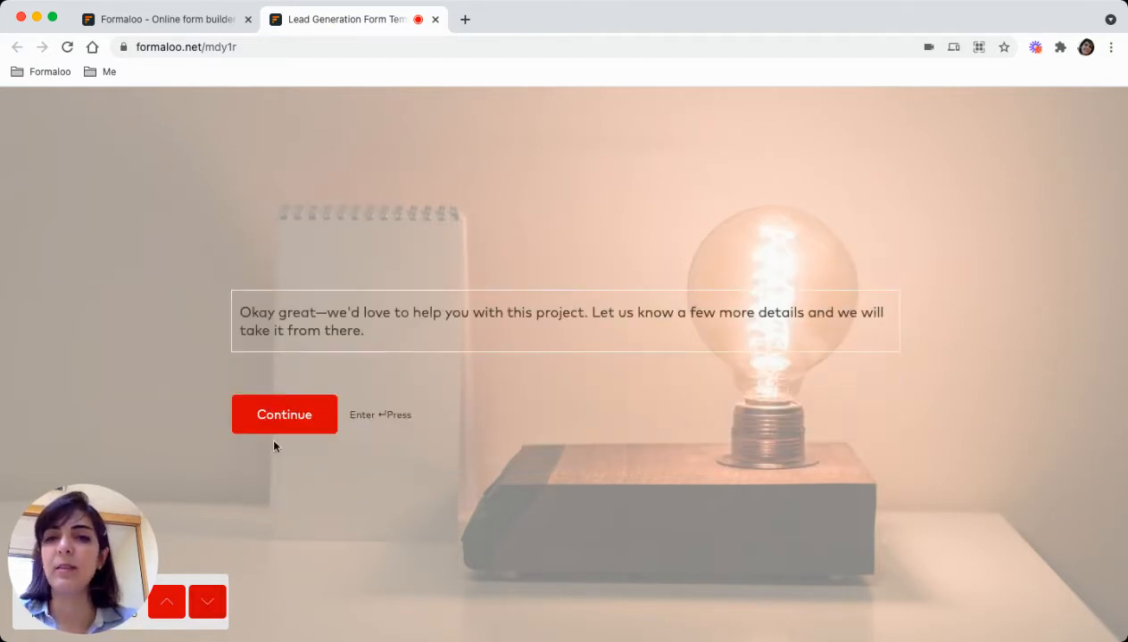
# Step: Close the live form, save the form in the editor and open the "How Can I Use My Form?" page
pyautogui.click(435, 19)
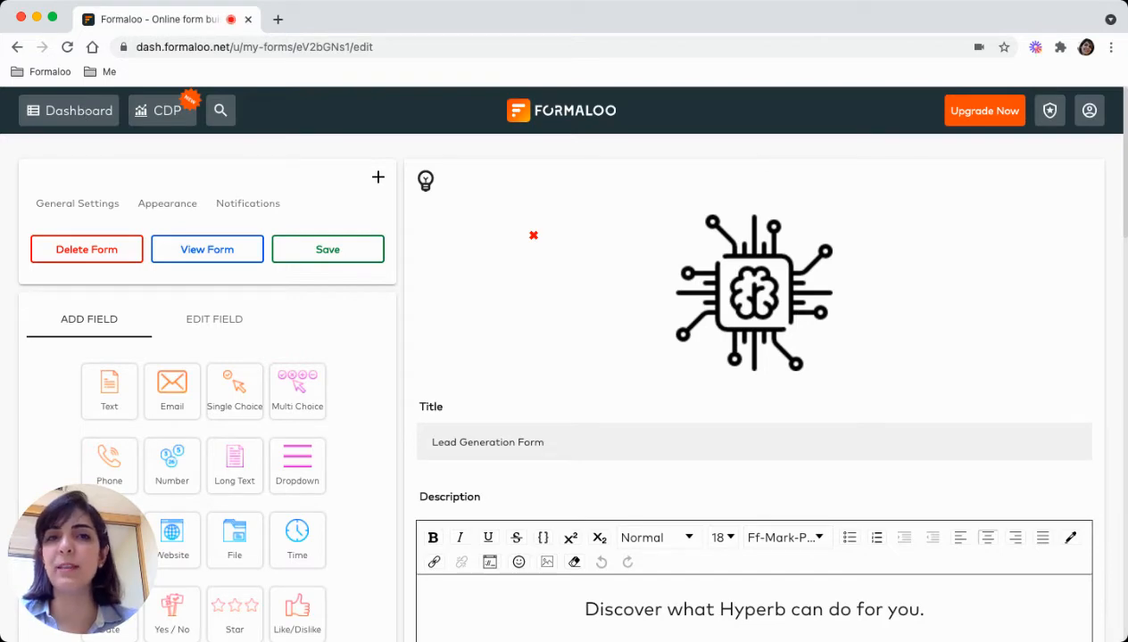
pyautogui.click(331, 253)
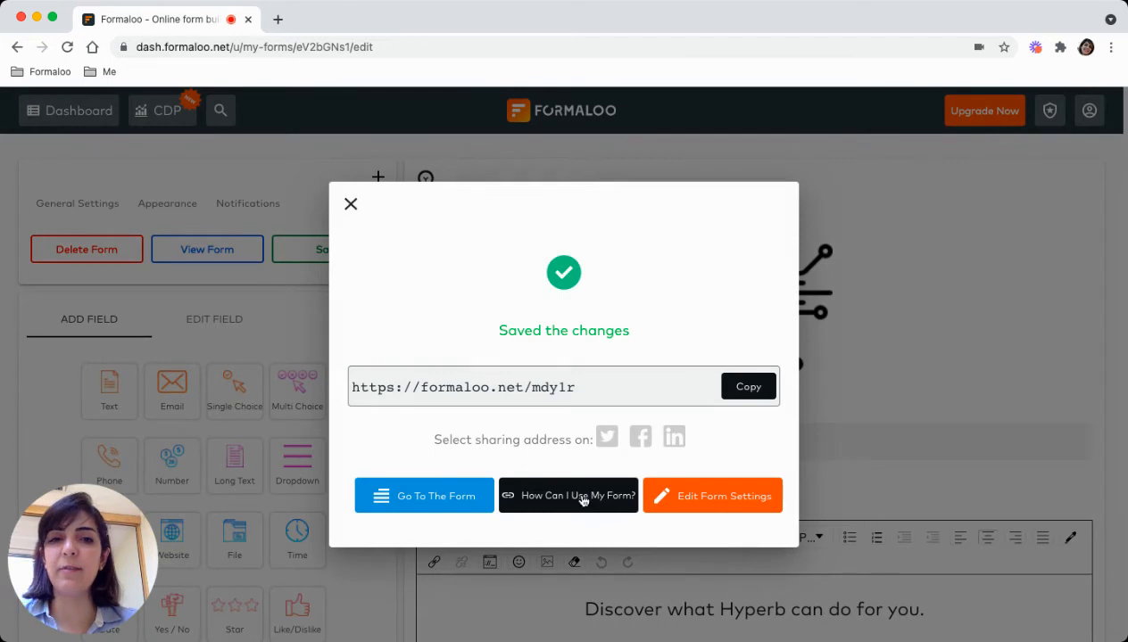
pyautogui.click(560, 498)
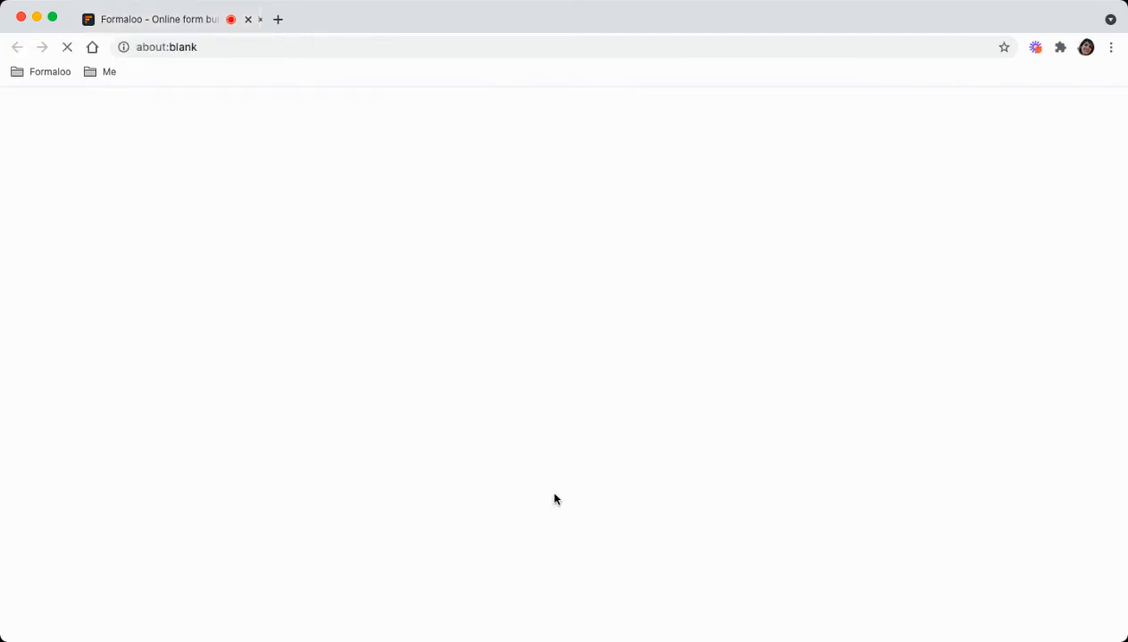
pyautogui.click(180, 25)
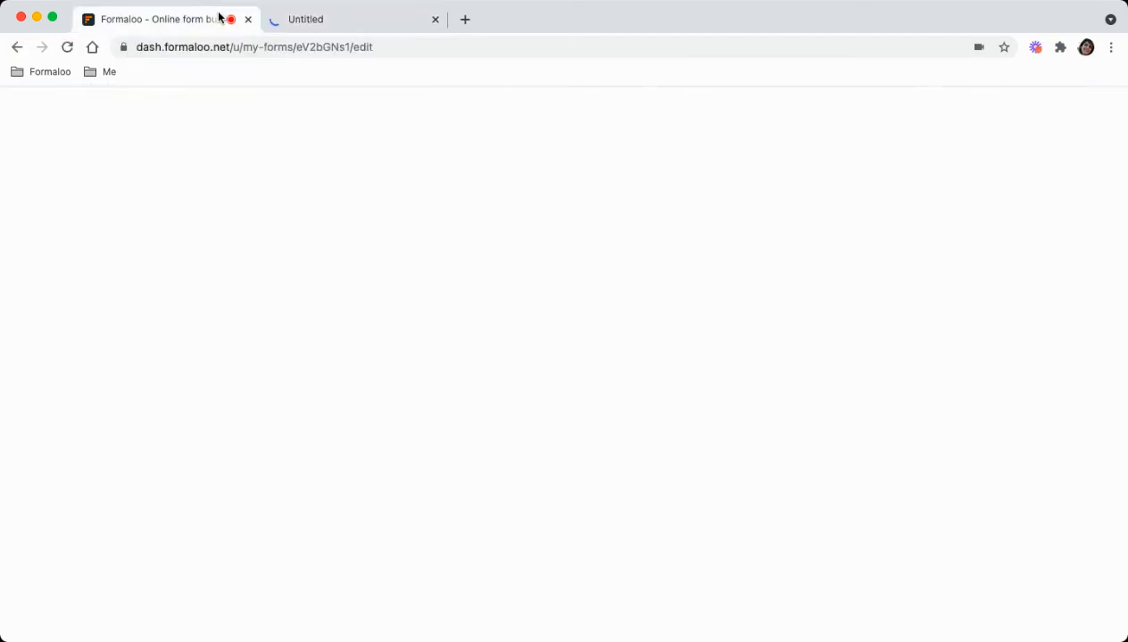
# Step: From My Forms, open the code and widgets sharing page of Lead Generation Form
pyautogui.click(101, 200)
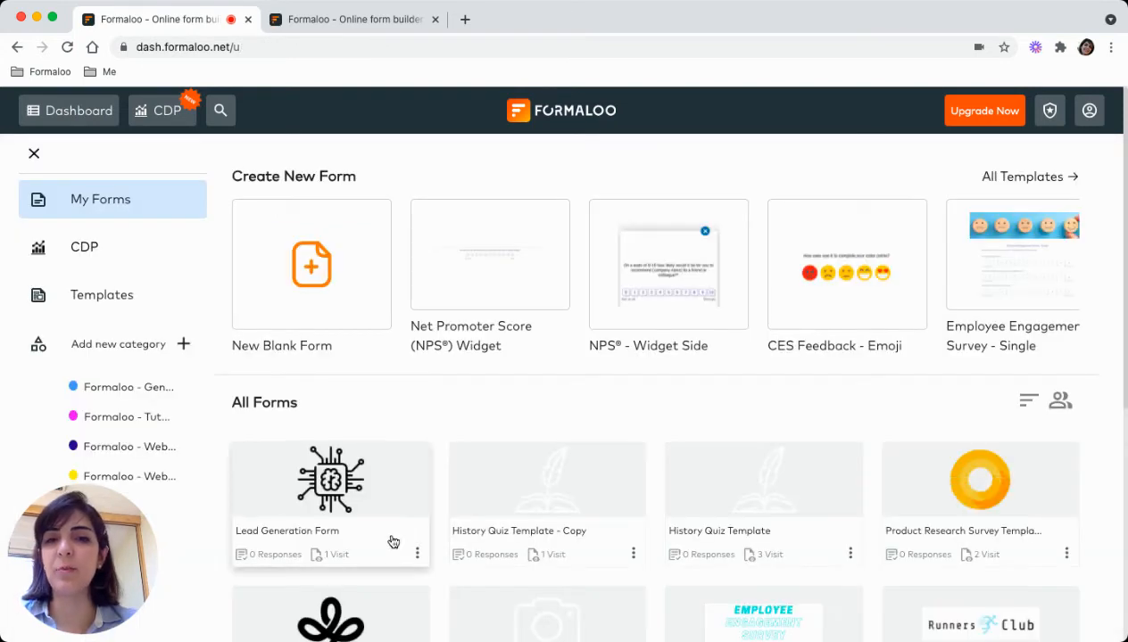
pyautogui.click(418, 555)
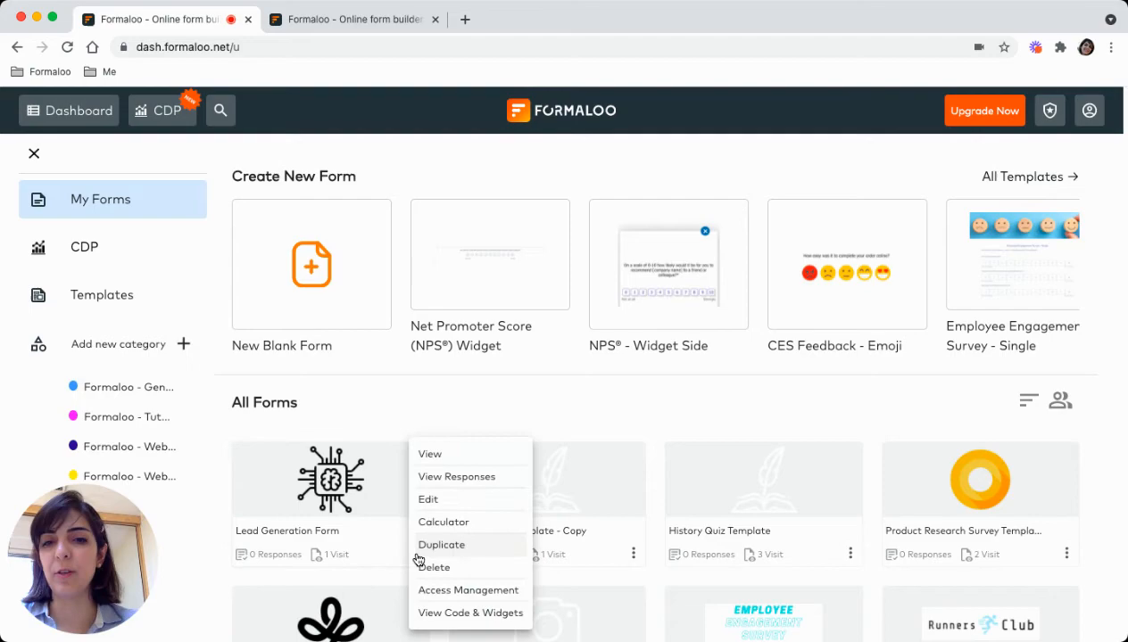
pyautogui.click(468, 615)
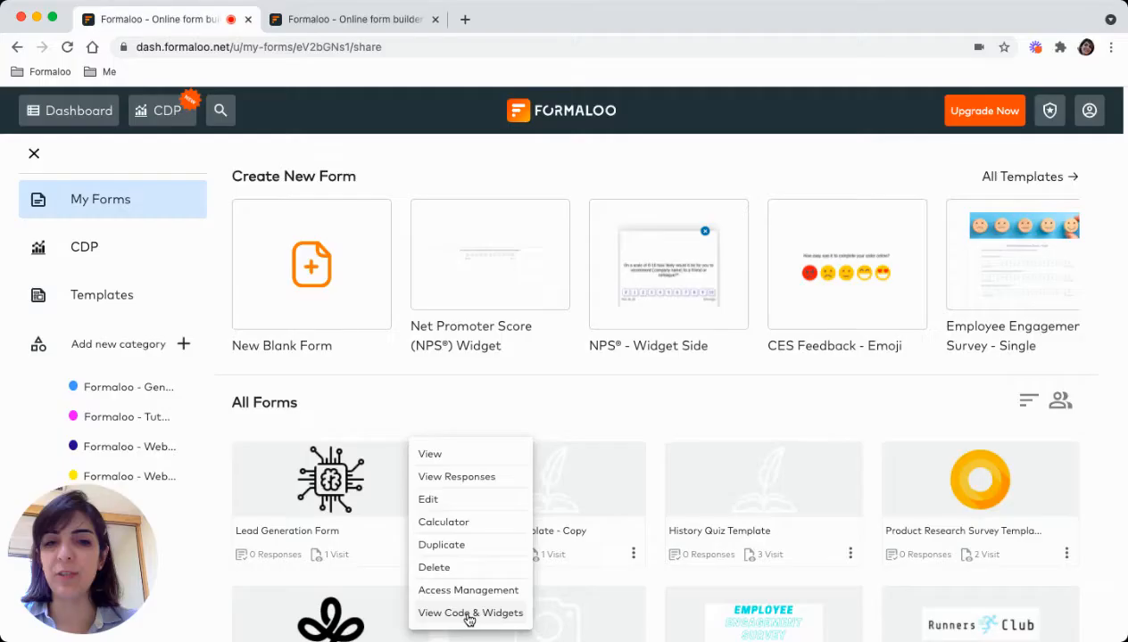
pyautogui.click(367, 18)
pyautogui.click(227, 29)
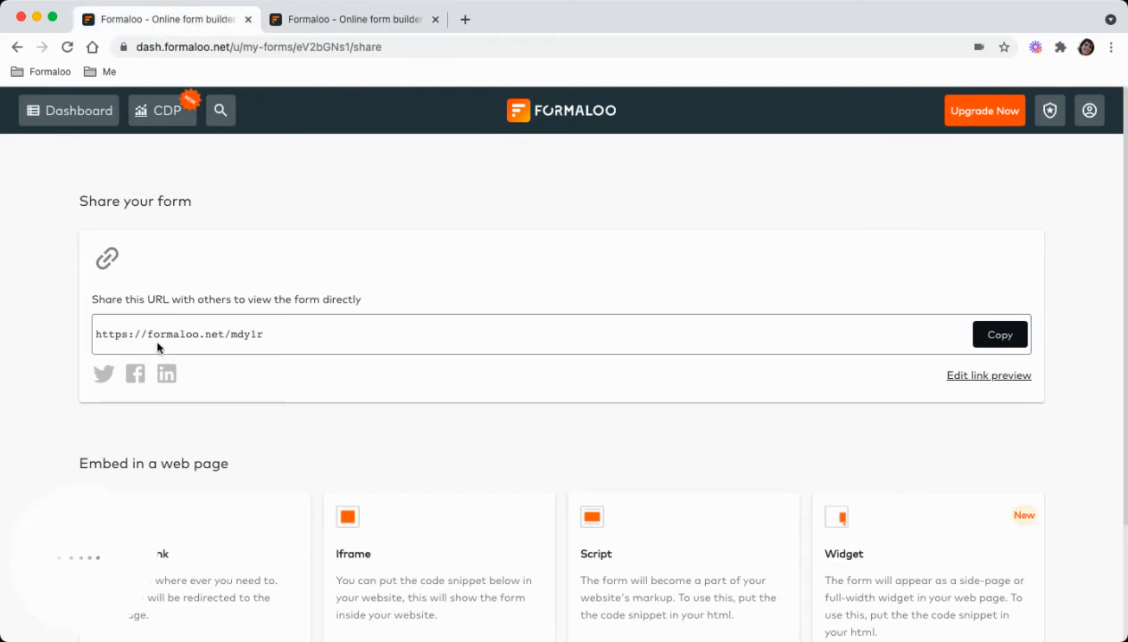
# Step: Choose Iframe for embedding the form in a web page and copy its embed code
pyautogui.scroll(-3, 327, 344)
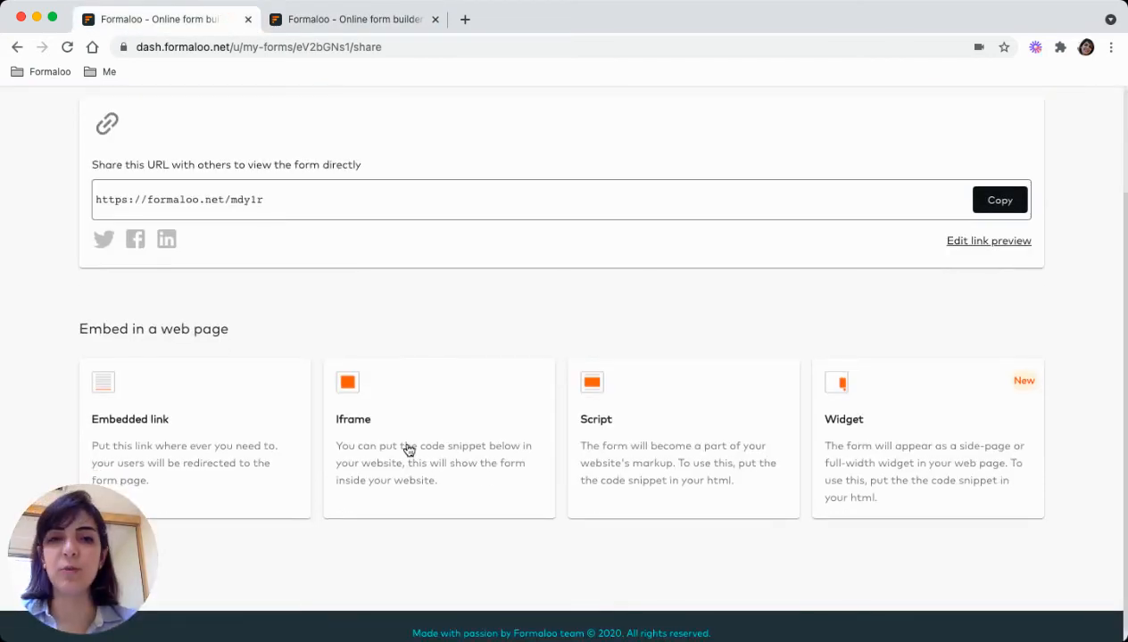
pyautogui.click(408, 449)
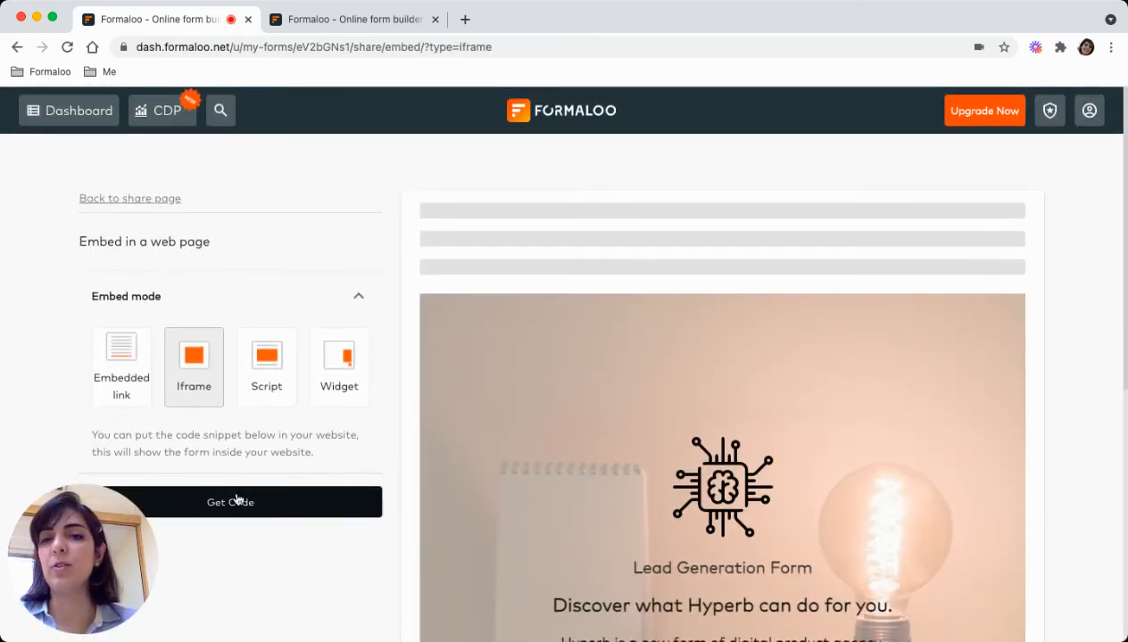
pyautogui.click(235, 502)
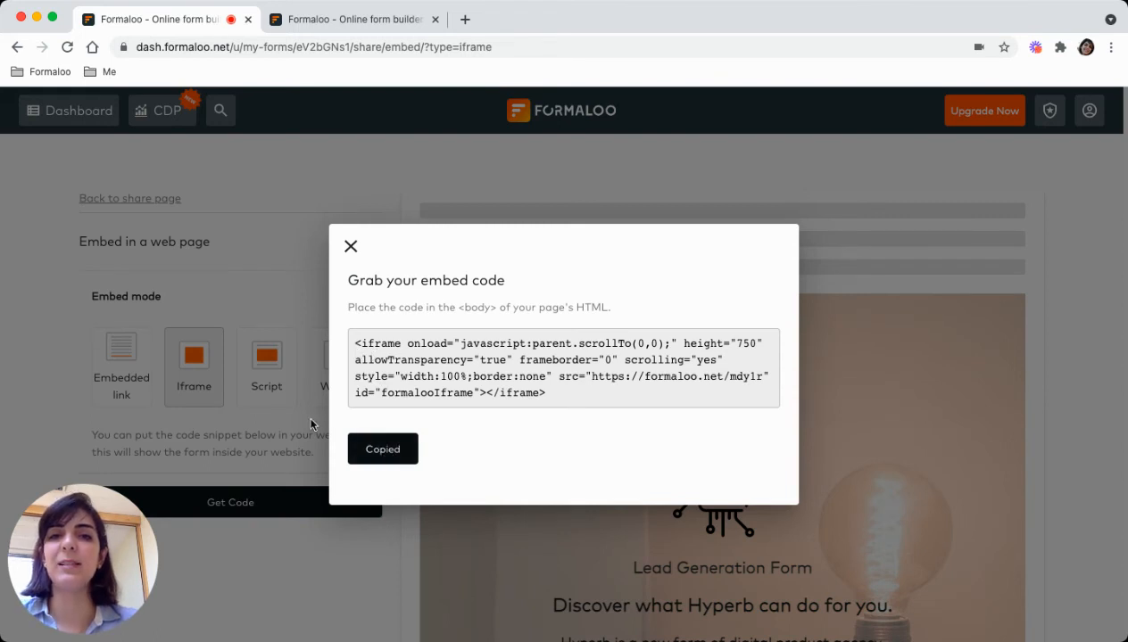
pyautogui.click(351, 246)
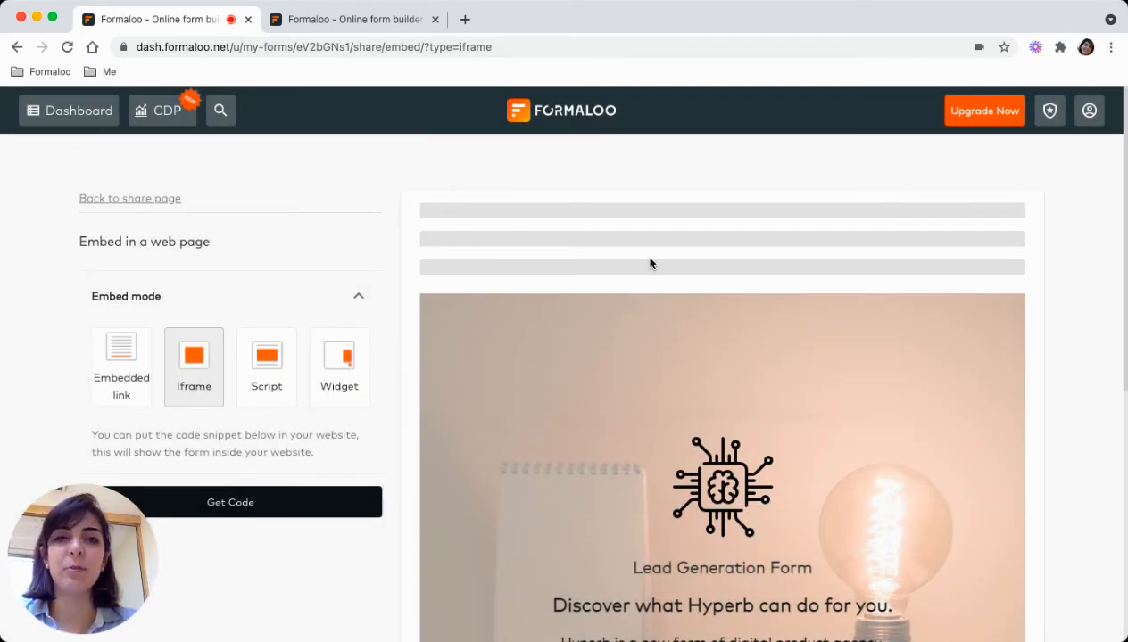
# Step: Look over the iframe preview, start the embedded form and choose Art Direction for "How can we help you?"
pyautogui.scroll(-5, 649, 263)
pyautogui.scroll(-4, 551, 603)
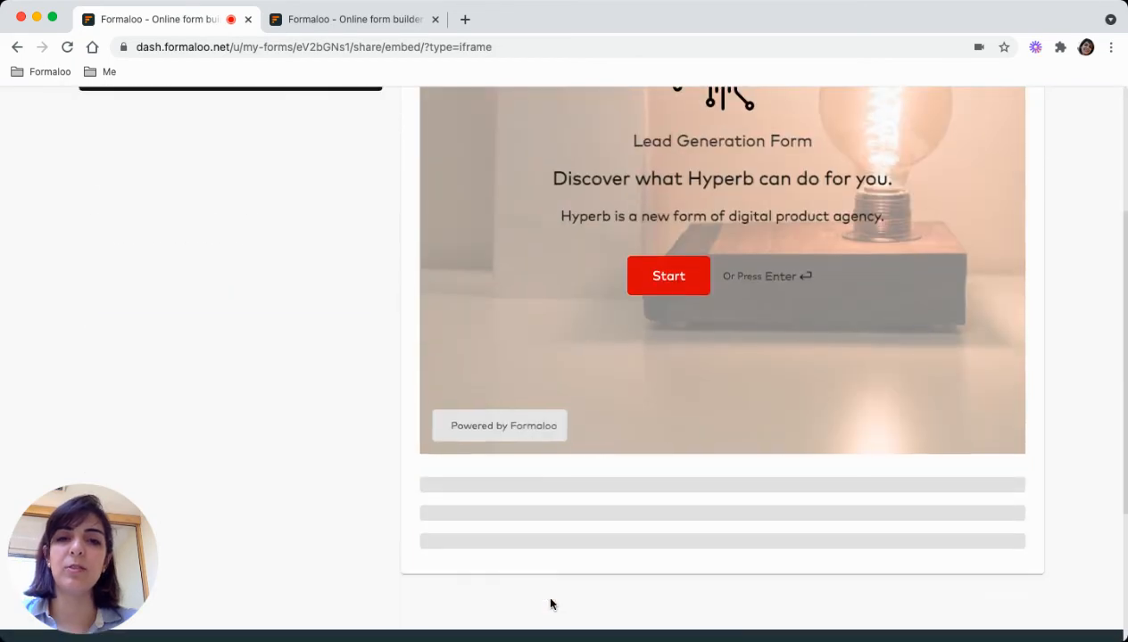
pyautogui.scroll(5, 550, 604)
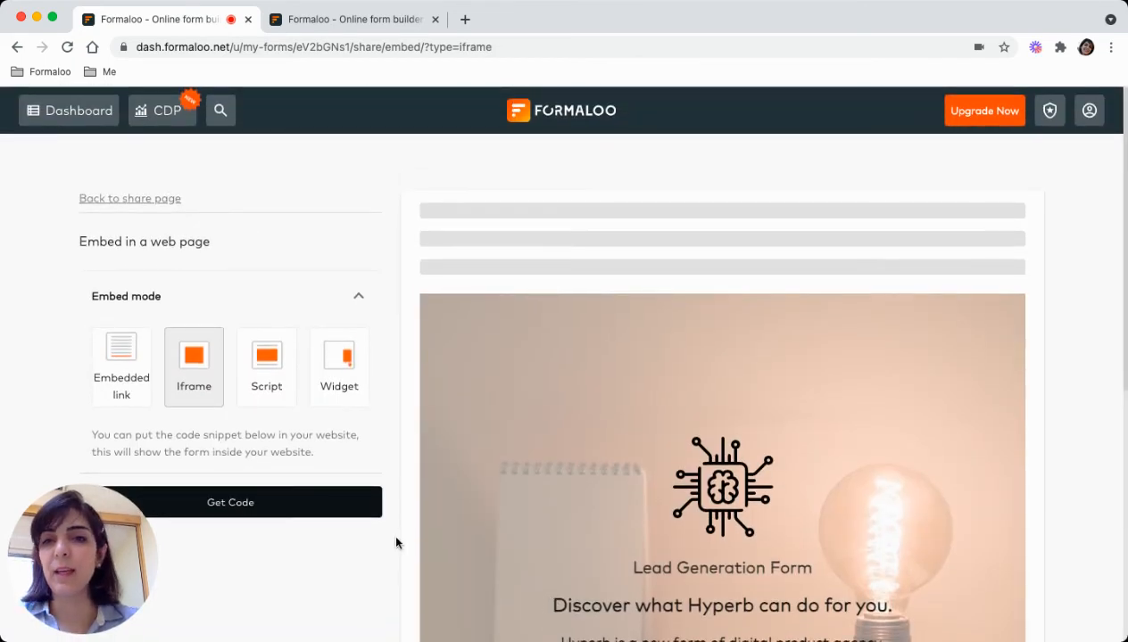
pyautogui.scroll(-5, 484, 536)
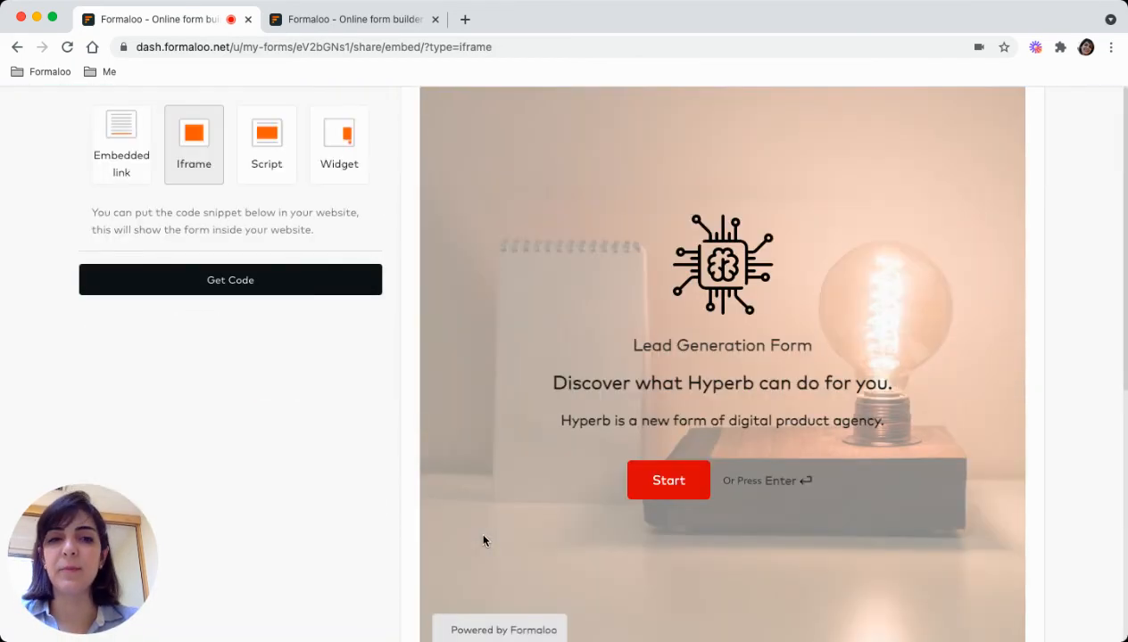
pyautogui.click(668, 482)
pyautogui.click(590, 428)
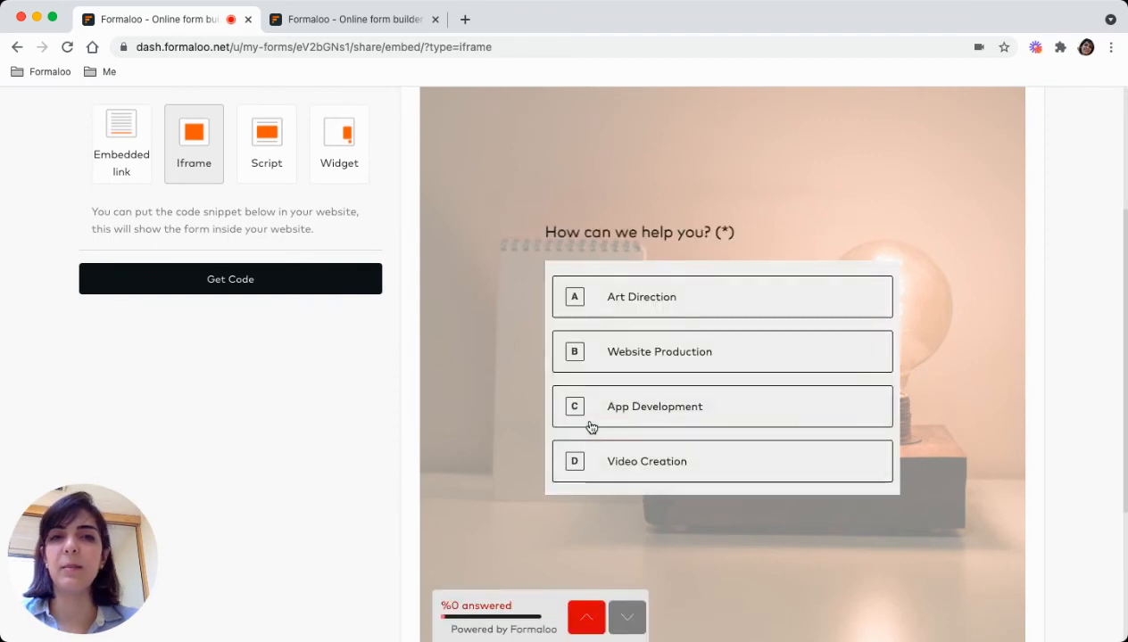
pyautogui.click(665, 307)
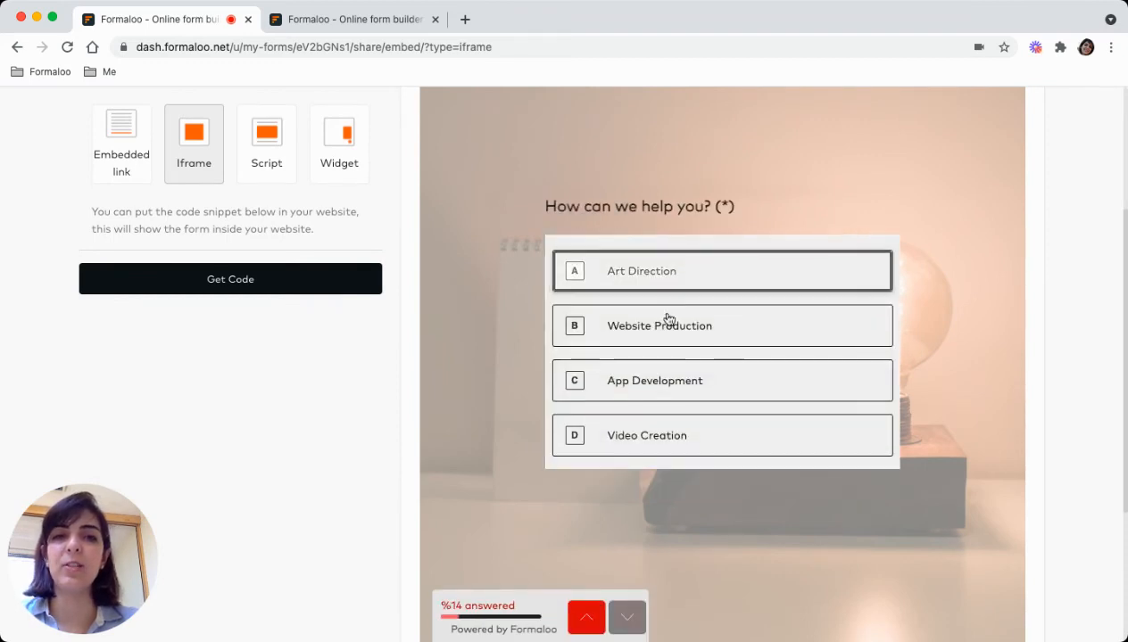
# Step: Switch the embed mode to Widget and display its Design options for widget type and position
pyautogui.scroll(3, 272, 336)
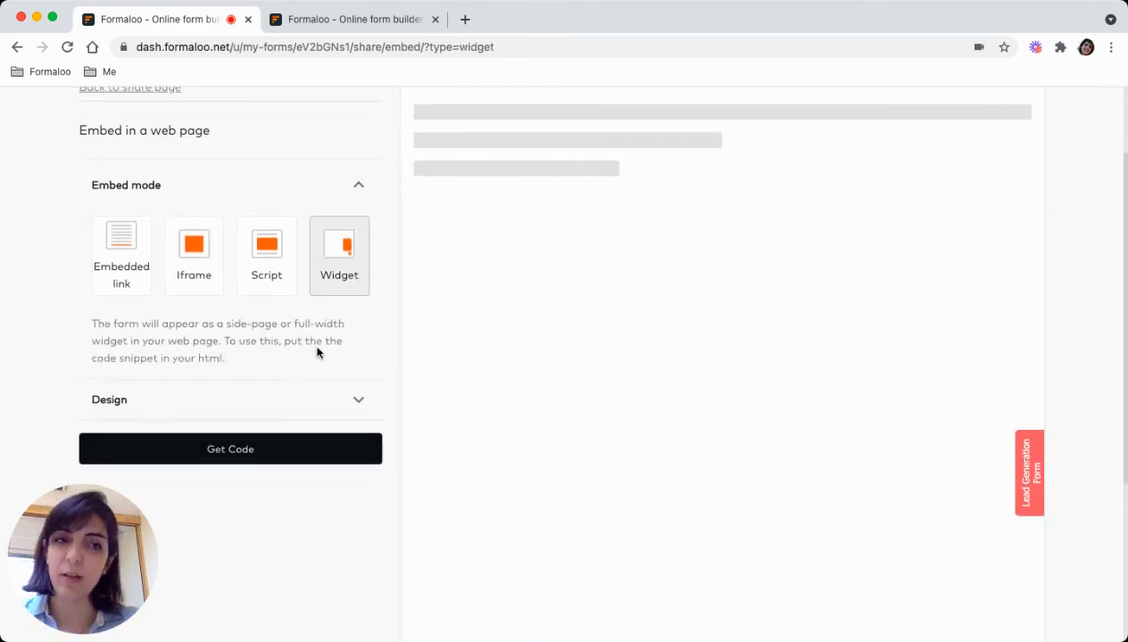
pyautogui.click(263, 408)
pyautogui.scroll(-3, 262, 407)
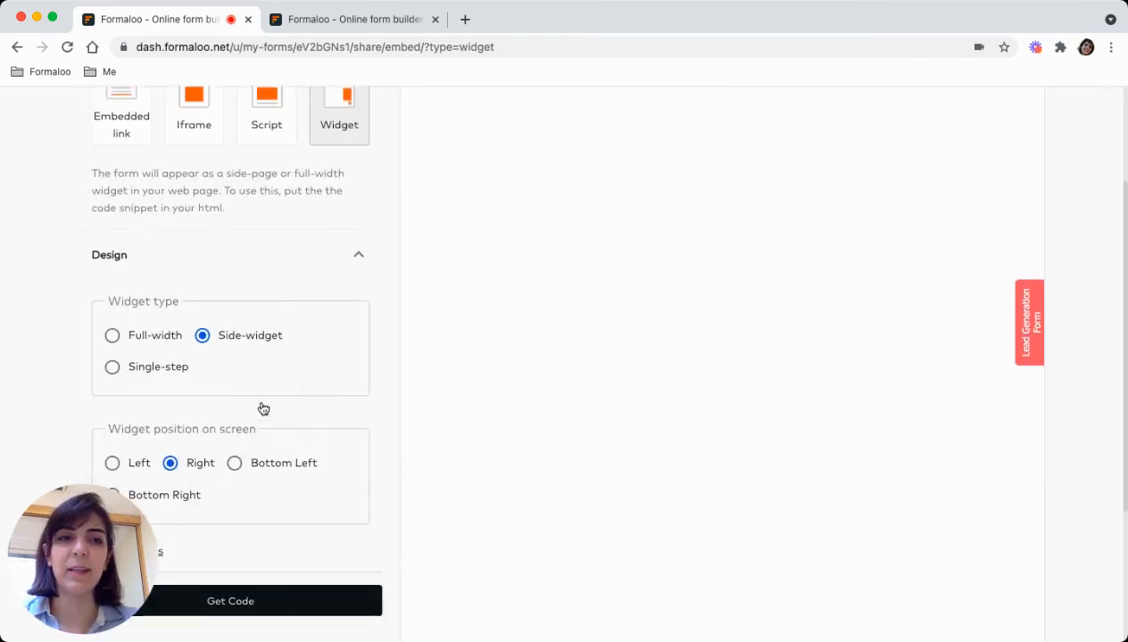
# Step: Try out the side-widget preview by selecting Art Direction and Website Production and advancing to the following question
pyautogui.click(1033, 337)
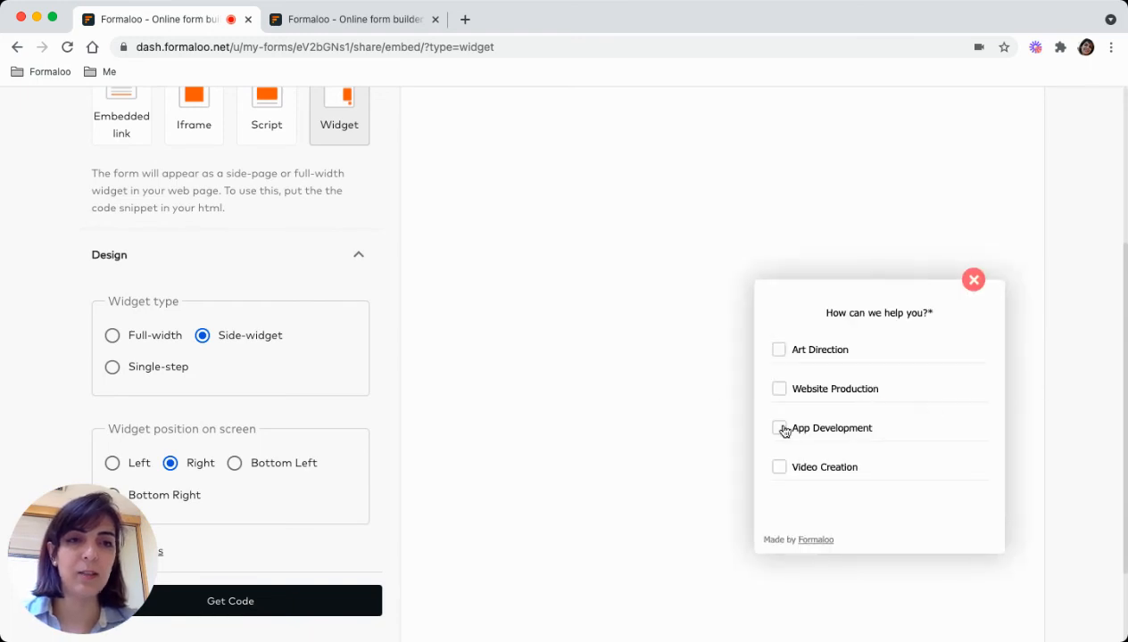
pyautogui.click(778, 350)
pyautogui.click(779, 392)
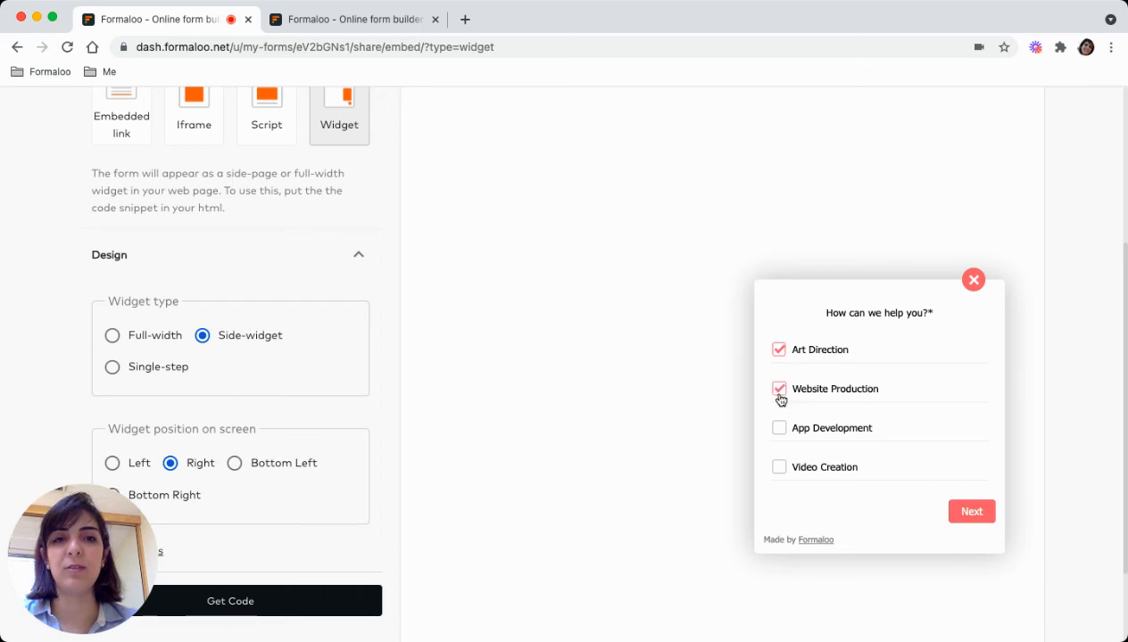
pyautogui.click(968, 510)
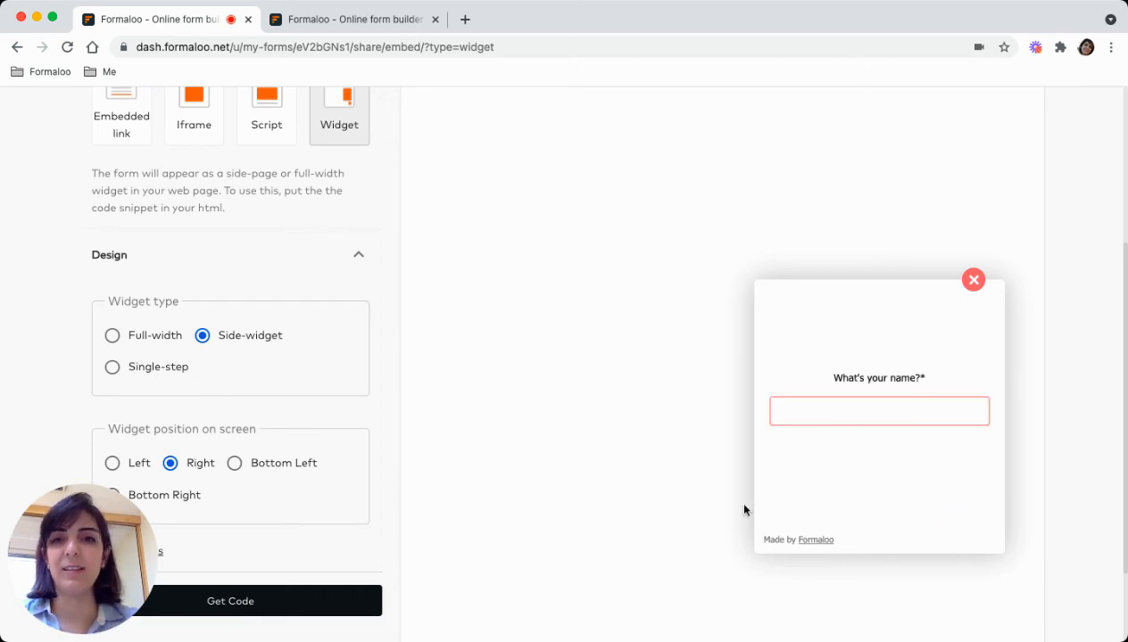
# Step: View the side-widget's embed code, preview the Full-width widget type and switch back to Side-widget
pyautogui.click(223, 602)
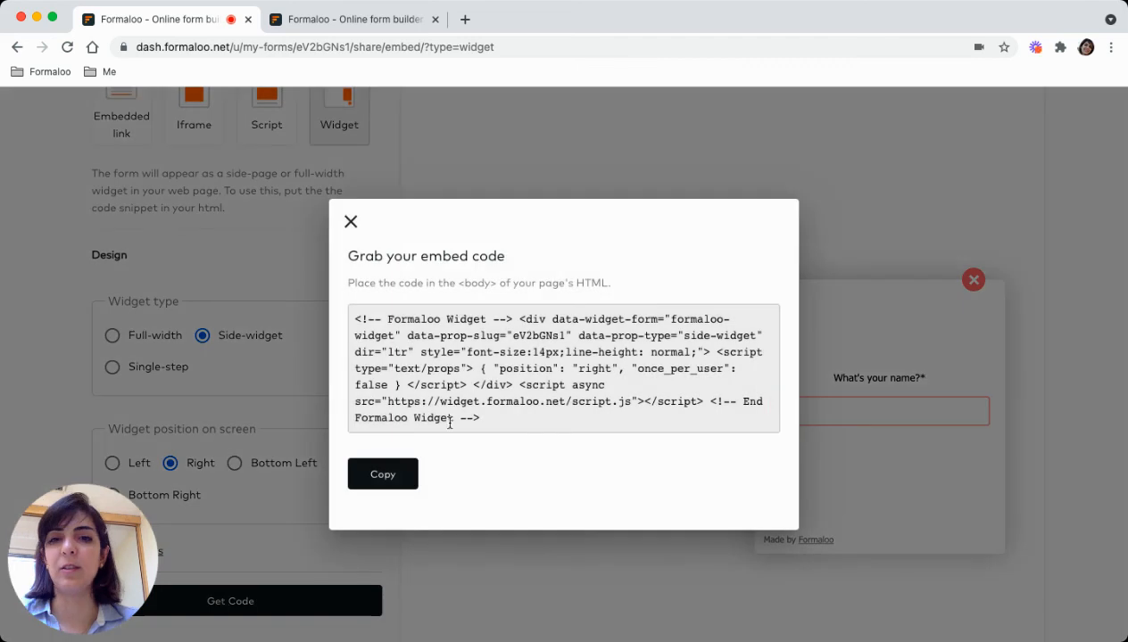
pyautogui.click(351, 219)
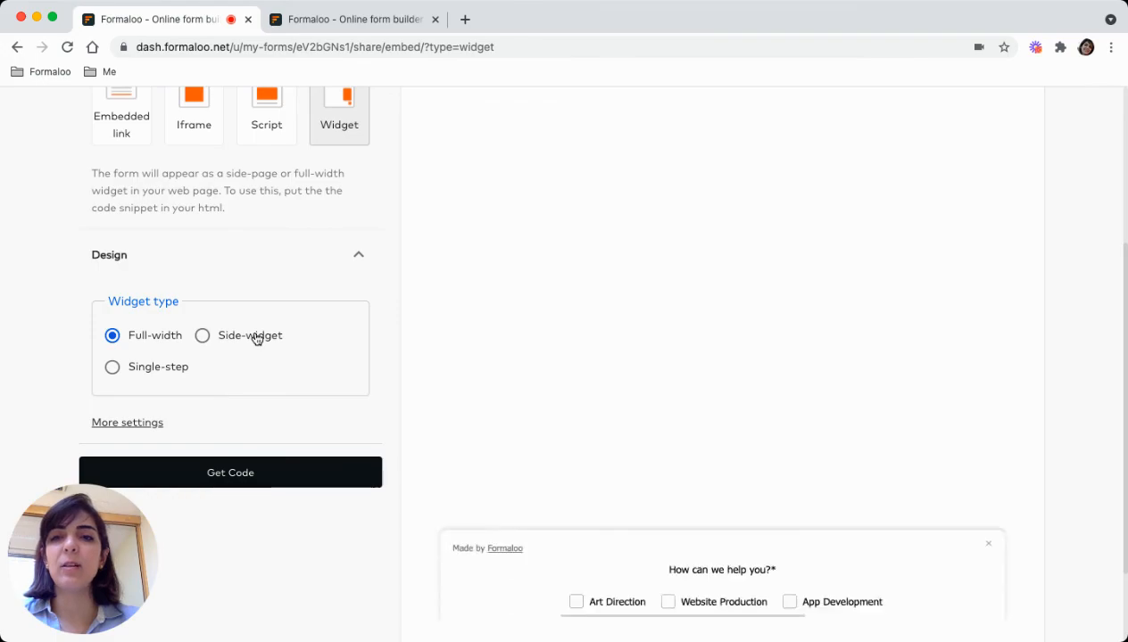
pyautogui.click(250, 335)
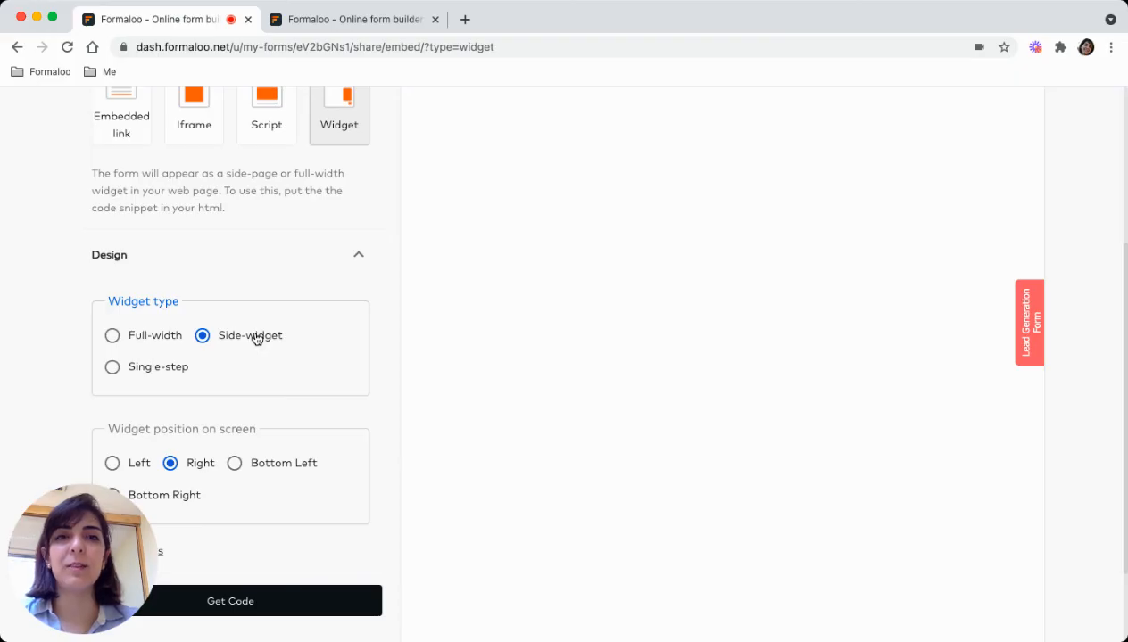